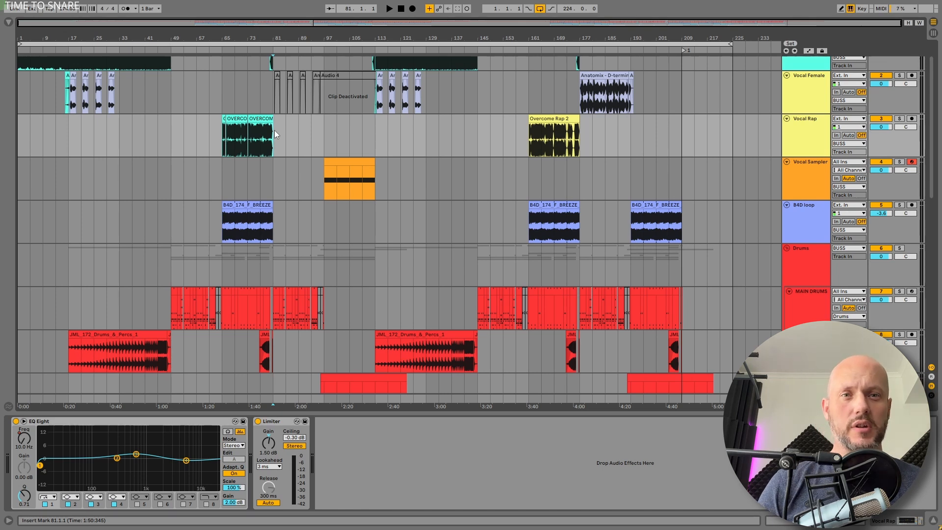
# - Play the arrangement from bar 81 through the drop, and again from bar 113
pyautogui.press('space')
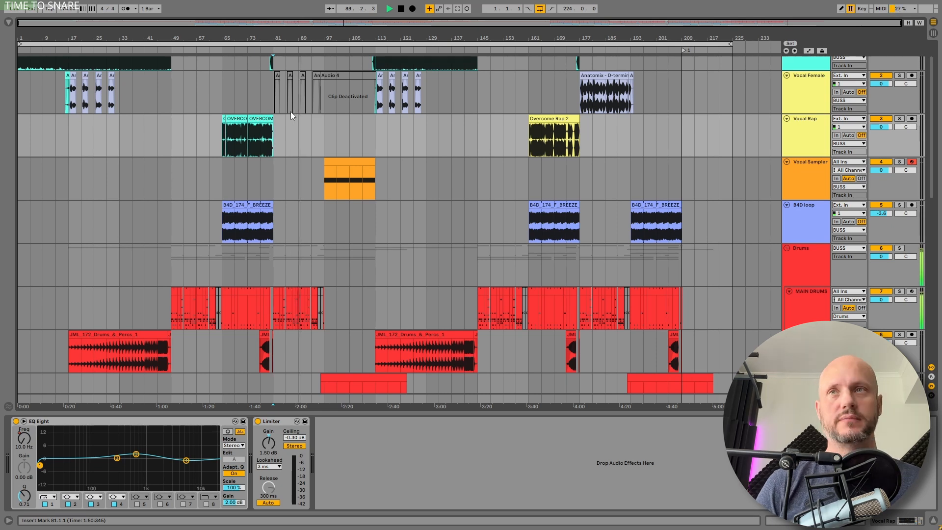
pyautogui.click(401, 9)
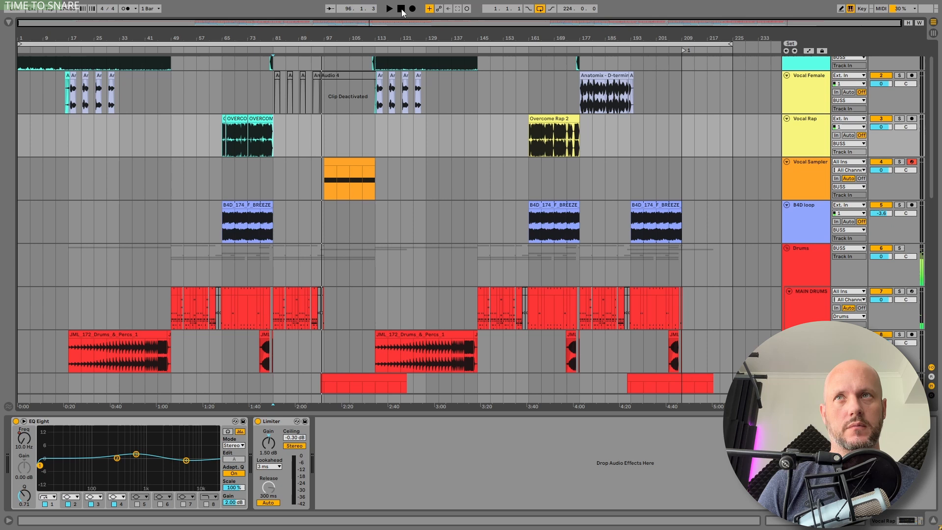
pyautogui.click(376, 129)
pyautogui.press('space')
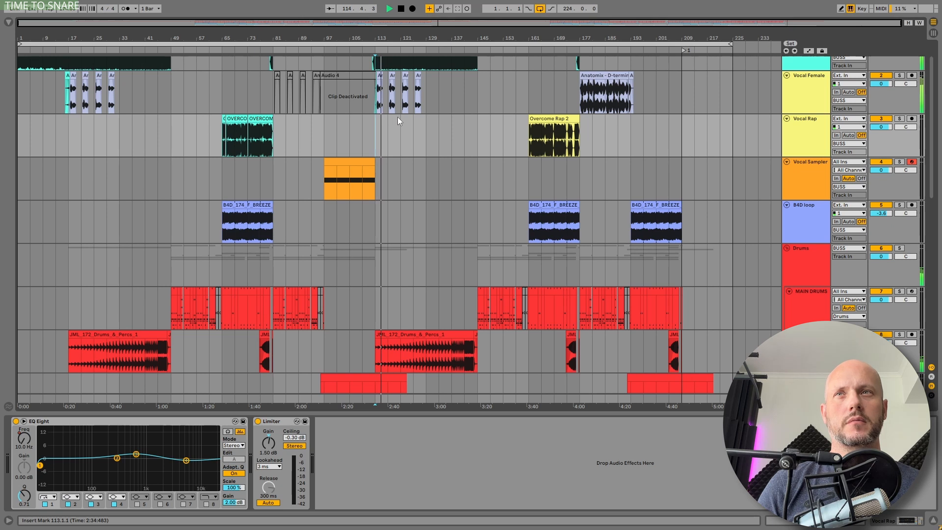
pyautogui.press('space')
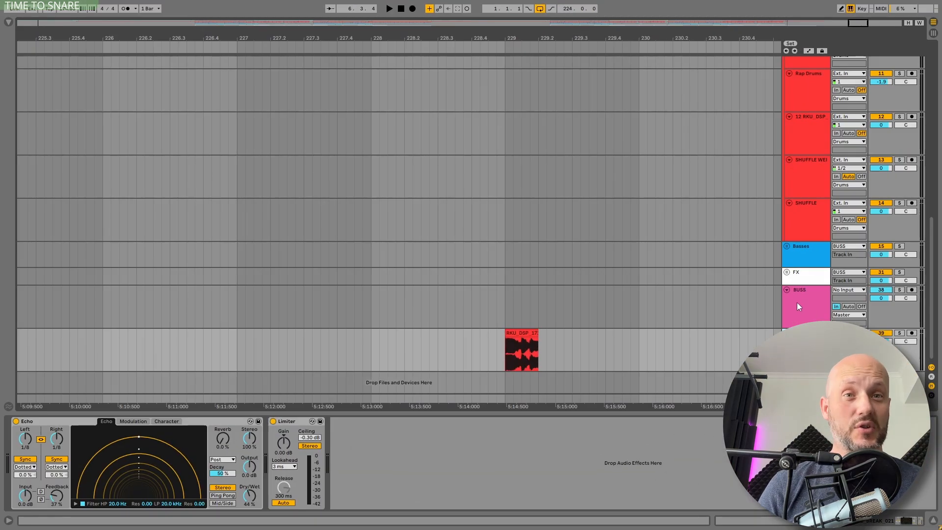
# - Audition the RKU_DSP break clip at bar 229 and set its Echo filter to 828 Hz high-pass with 0.28 resonance and 3 kHz low-pass
pyautogui.click(523, 333)
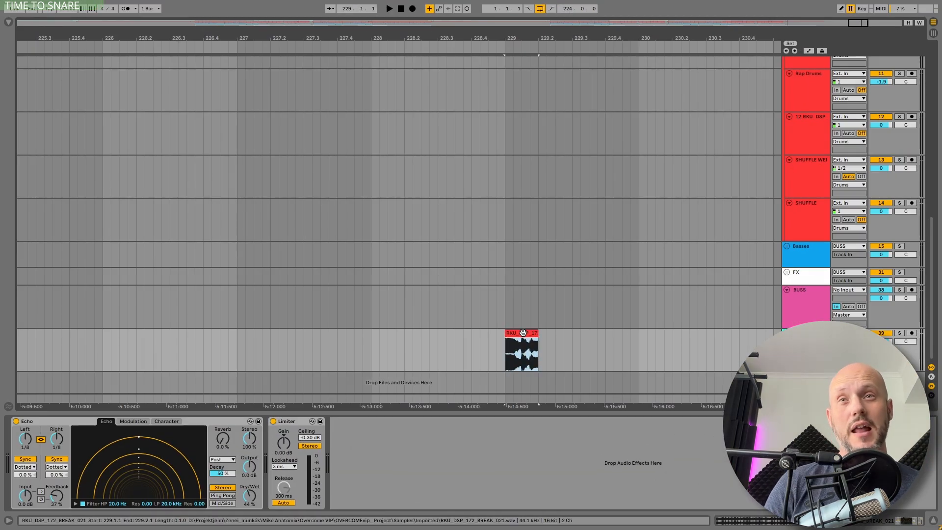
pyautogui.press('space')
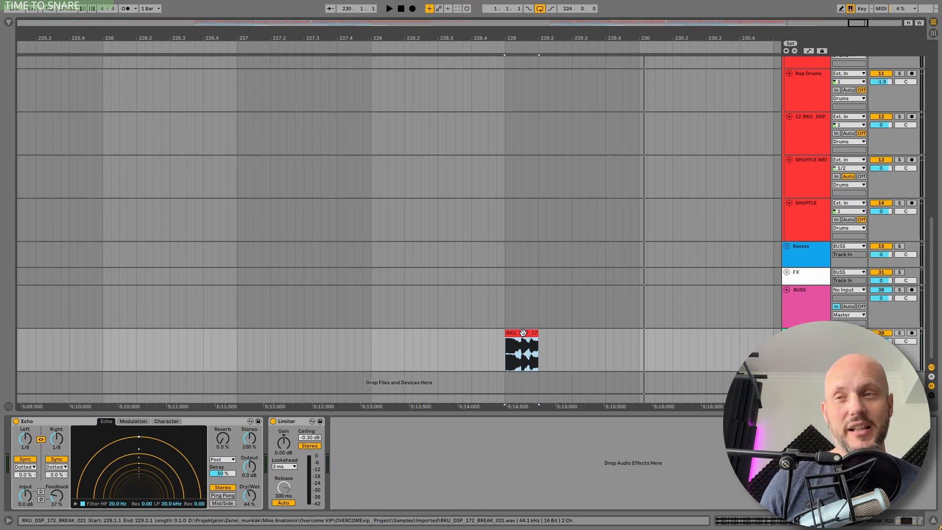
pyautogui.click(170, 504)
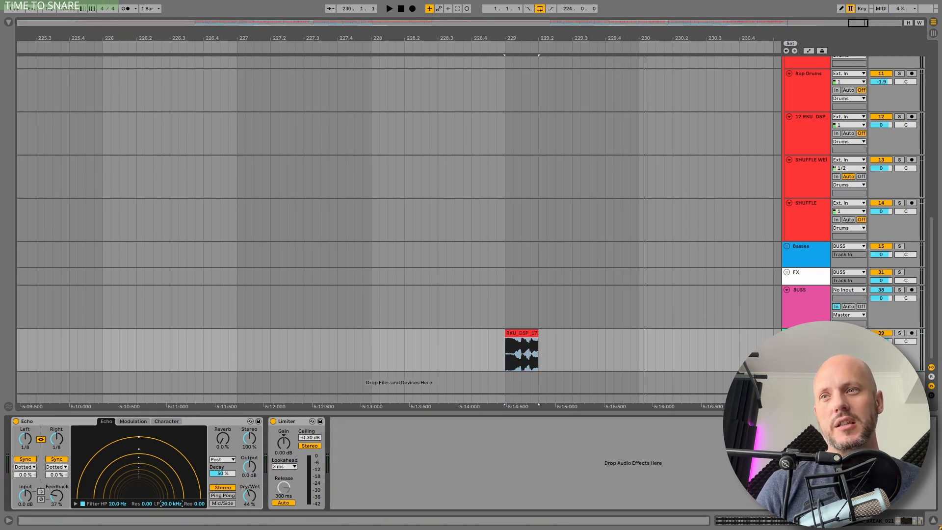
pyautogui.moveTo(170, 504); pyautogui.dragTo(170, 520)
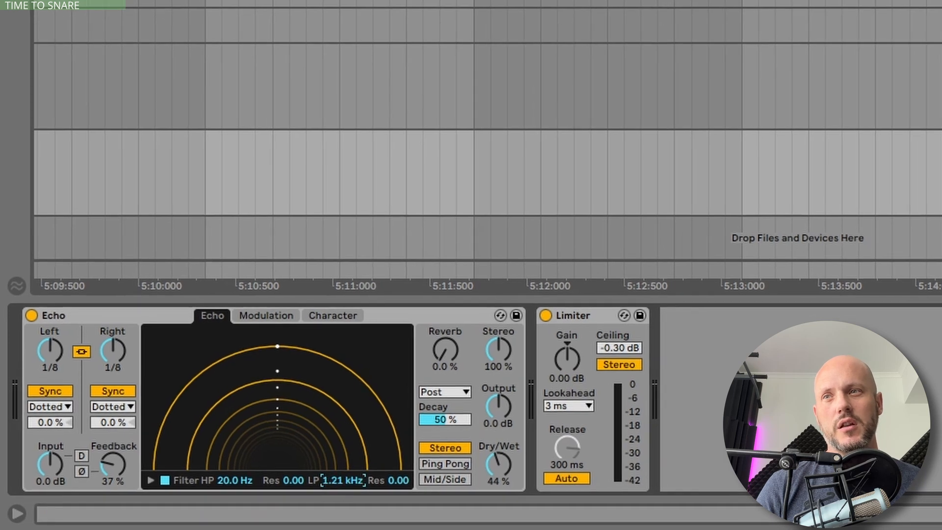
pyautogui.moveTo(334, 482); pyautogui.dragTo(335, 478)
pyautogui.write('3k')
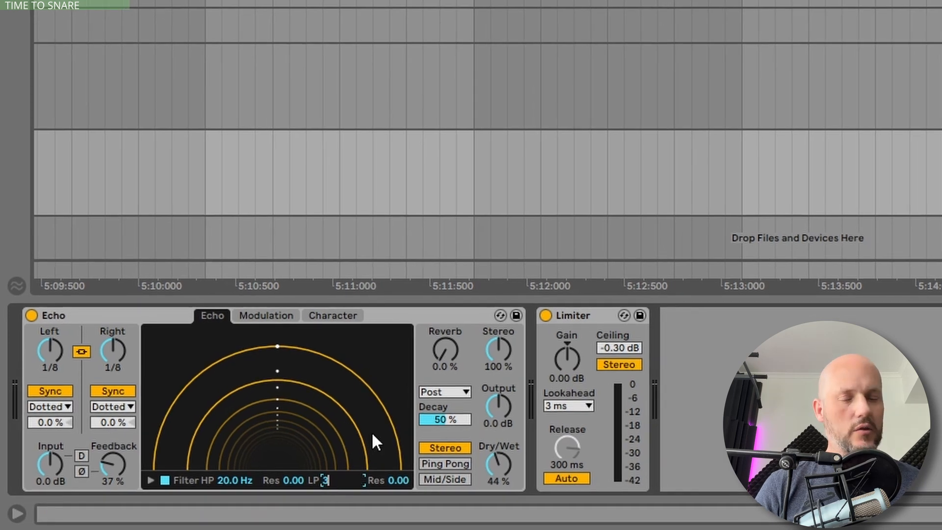
pyautogui.press('Return')
pyautogui.moveTo(238, 485)
pyautogui.mouseDown()
pyautogui.moveTo(237, 464)
pyautogui.moveTo(225, 486)
pyautogui.mouseUp()
pyautogui.moveTo(294, 479); pyautogui.dragTo(293, 470)
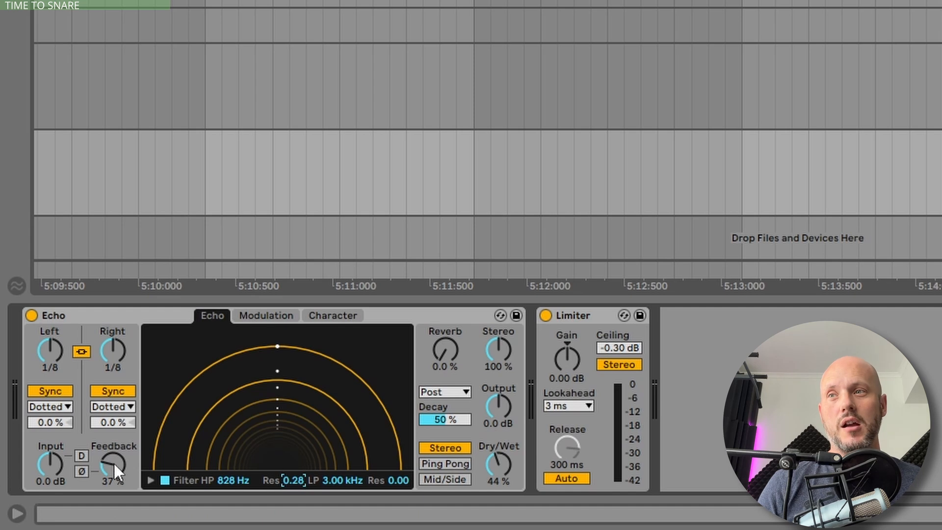
# - Set the Echo feedback to 120%
pyautogui.moveTo(114, 464); pyautogui.dragTo(115, 421)
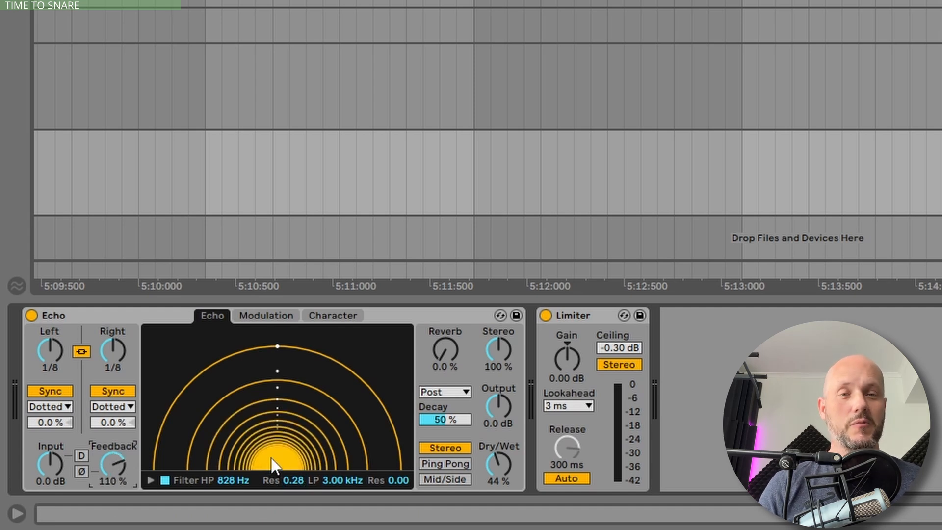
pyautogui.write('12')
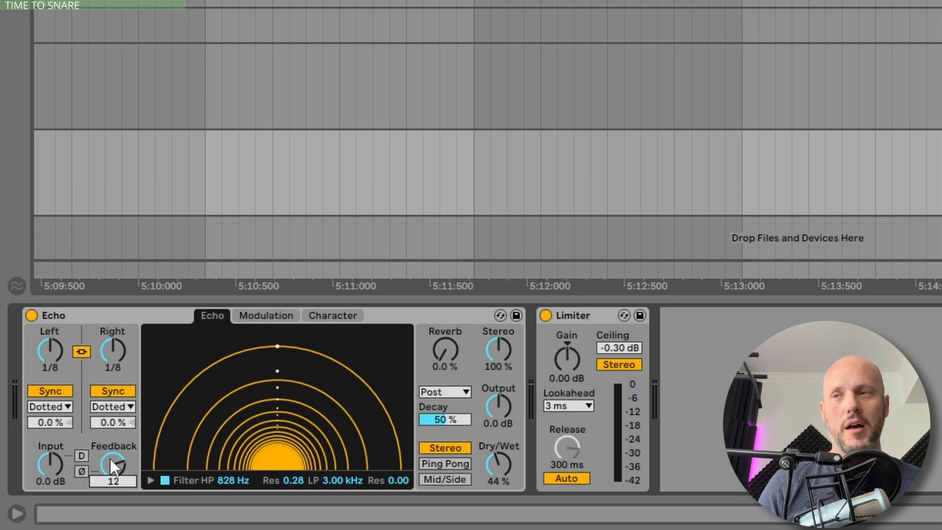
pyautogui.write('0')
pyautogui.press('Return')
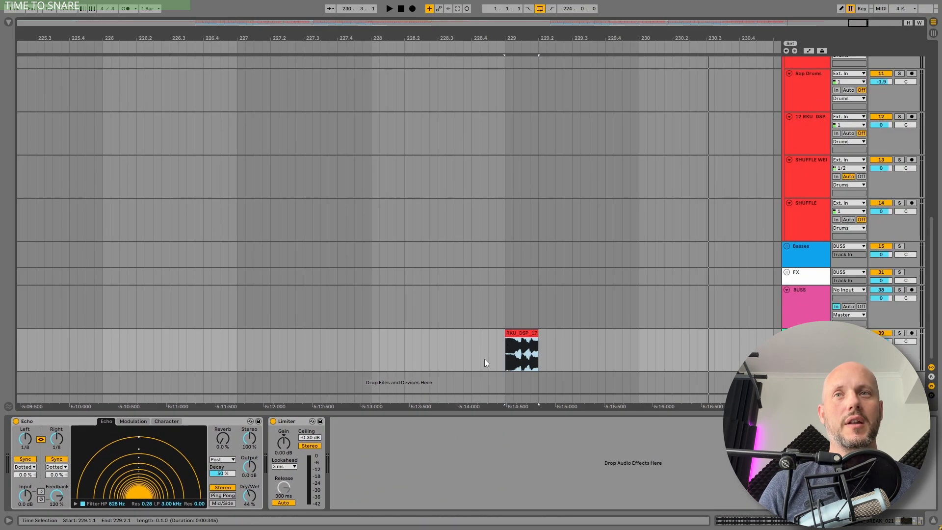
# - Play the break clip from bar 229 to listen to its long echo tail
pyautogui.press('space')
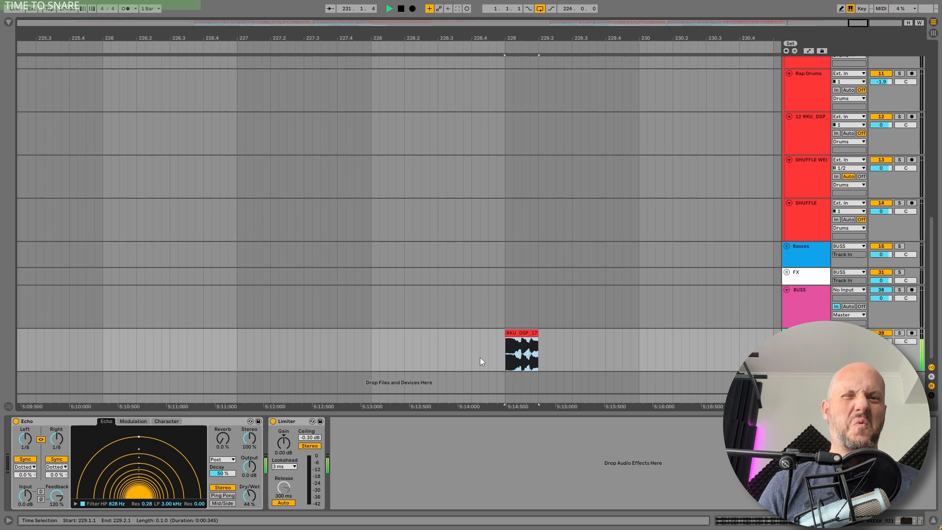
pyautogui.moveTo(592, 39); pyautogui.dragTo(461, 311)
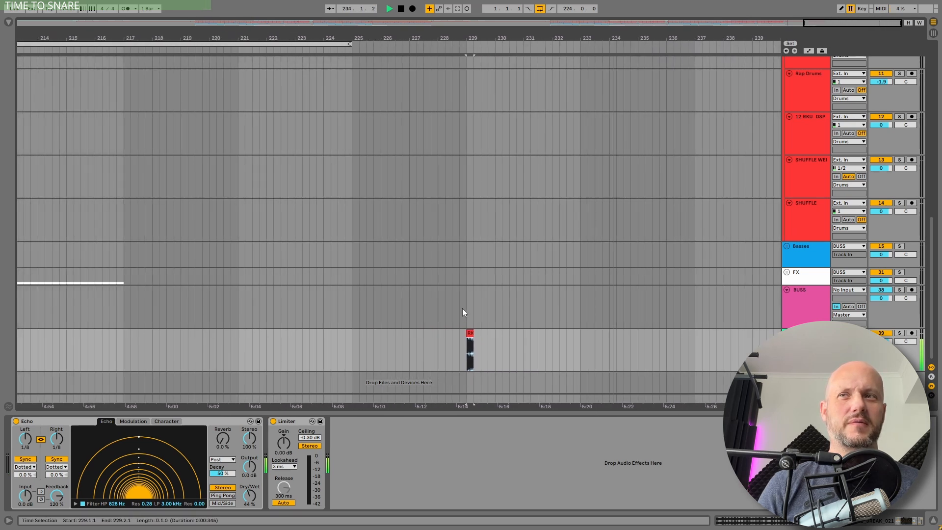
pyautogui.press('space')
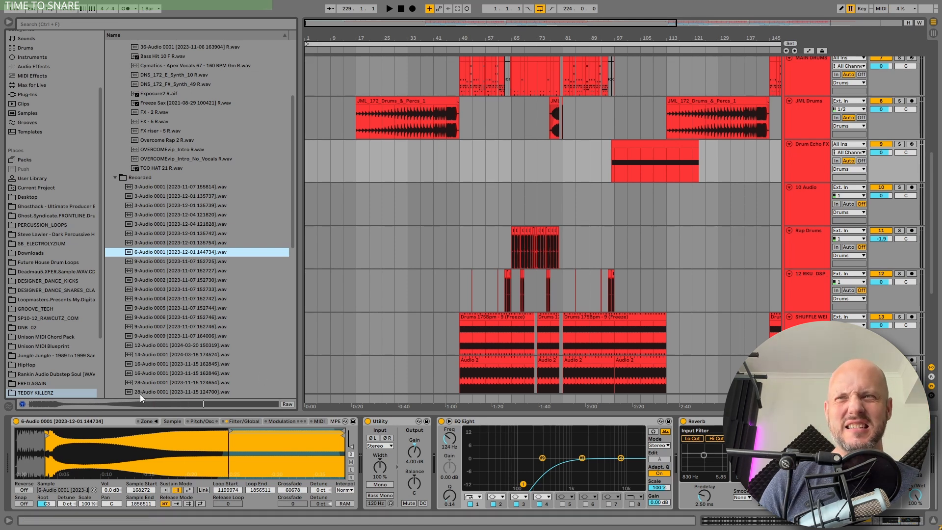
# - Solo the Drum Echo FX track and play its clip from bar 96
pyautogui.click(347, 329)
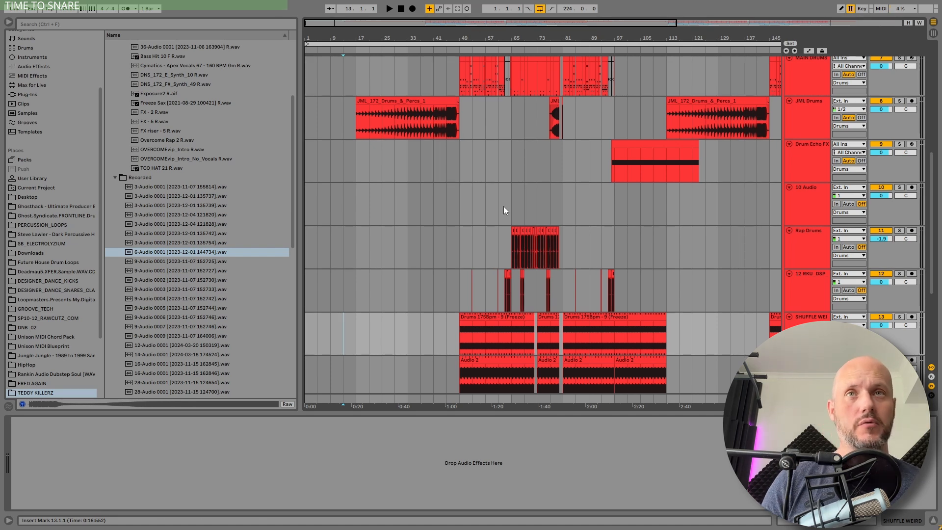
pyautogui.click(815, 146)
pyautogui.click(669, 146)
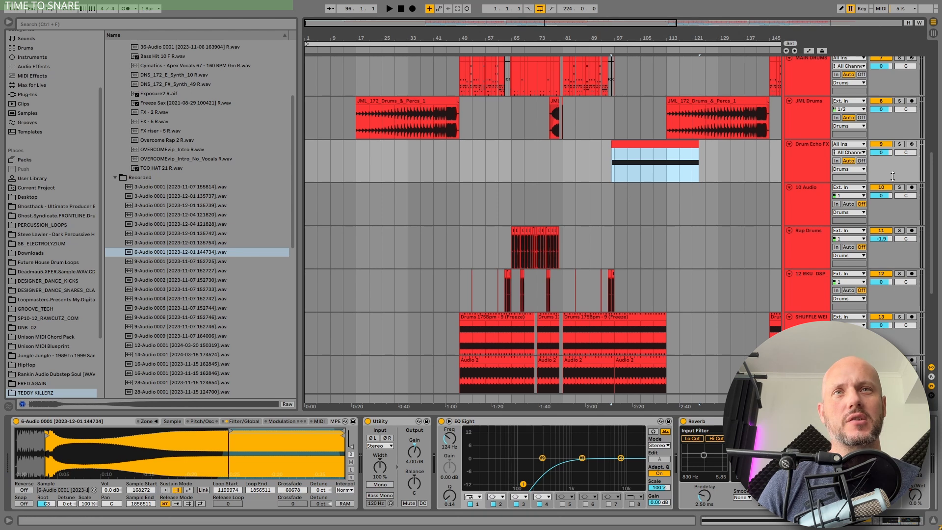
pyautogui.click(899, 144)
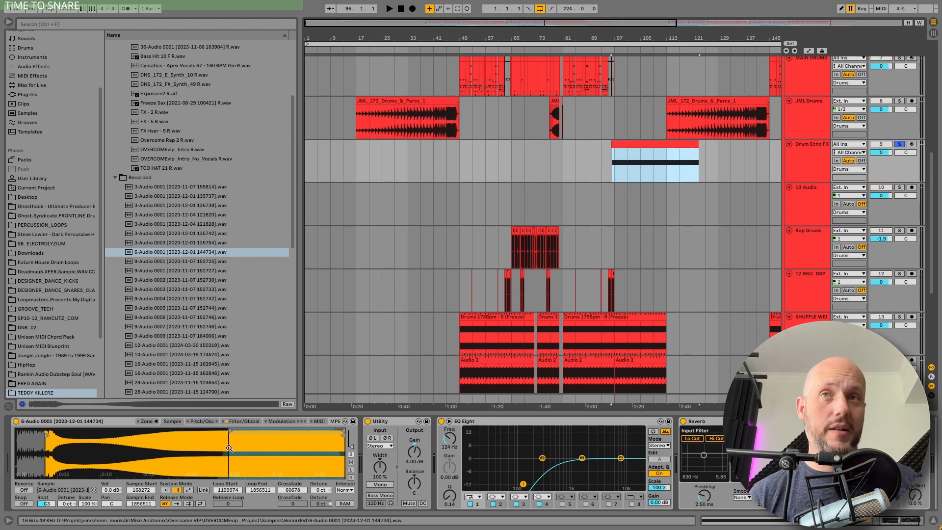
pyautogui.click(657, 146)
pyautogui.press('space')
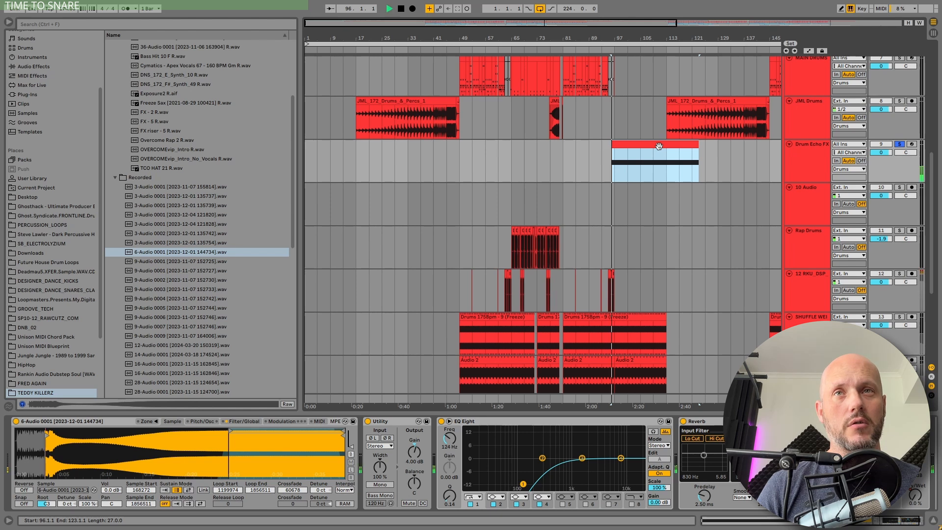
# - Examine the Drum Echo FX clip's pitch bend envelope in an enlarged clip view with the browser hidden, and stop playback
pyautogui.click(817, 147)
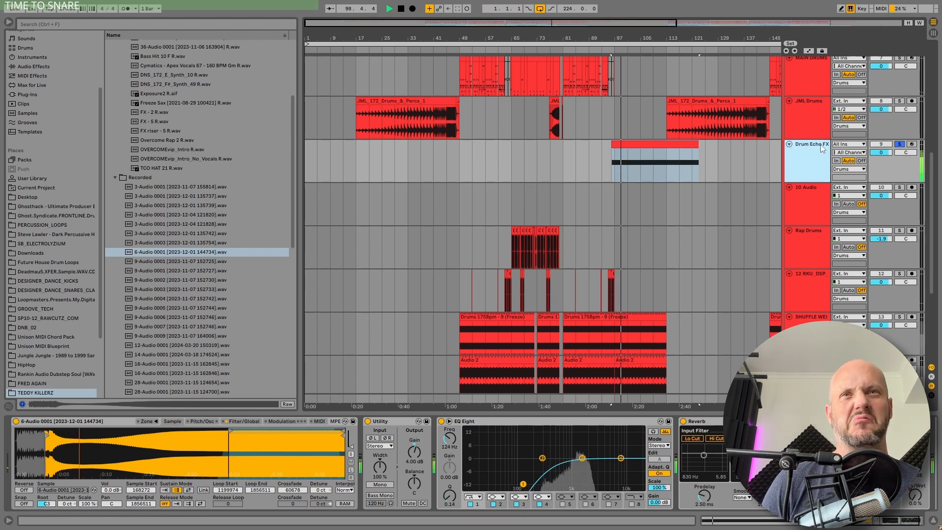
pyautogui.doubleClick(687, 143)
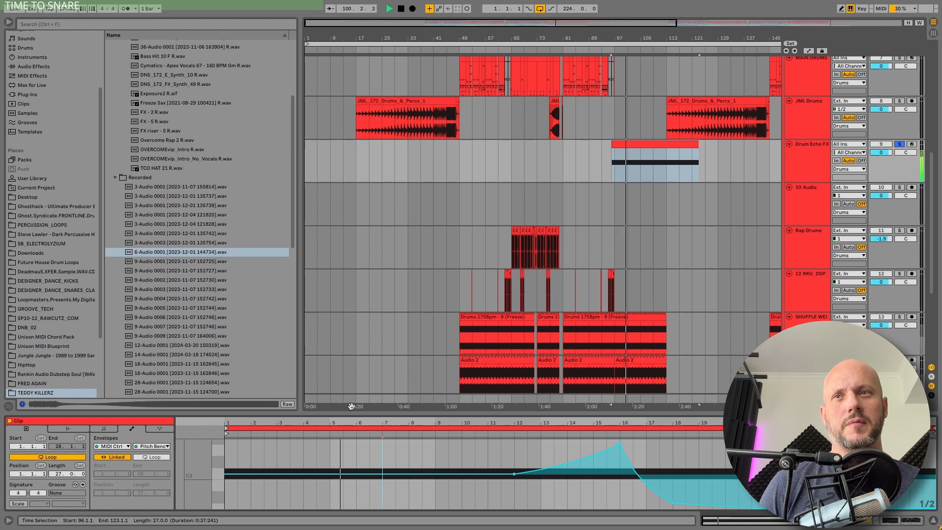
pyautogui.moveTo(352, 413); pyautogui.dragTo(352, 315)
pyautogui.click(9, 22)
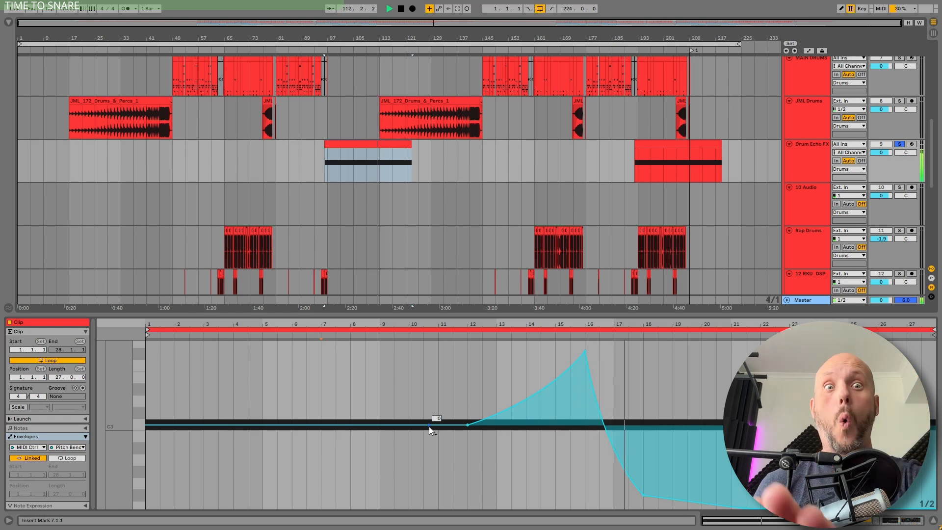
pyautogui.press('space')
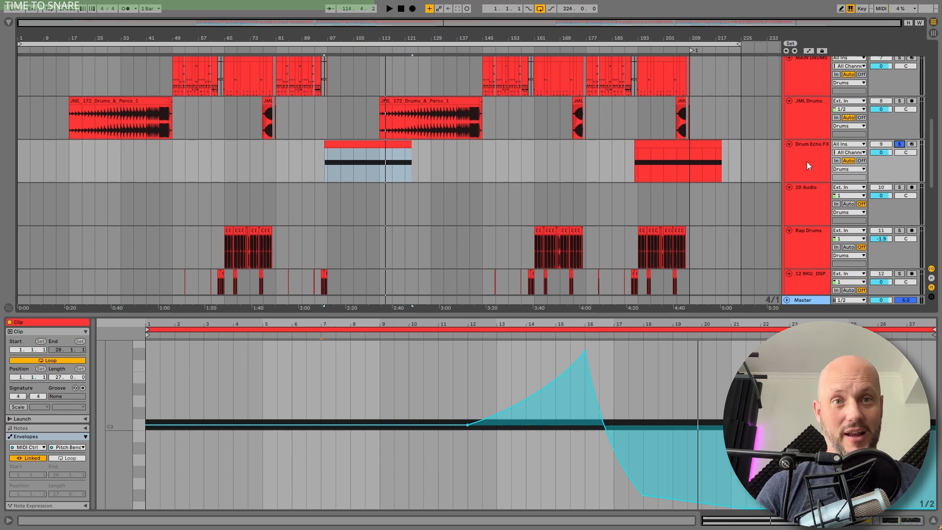
# - Hide the clip view and play the full mix from bar 89 to hear the drum echo in context
pyautogui.click(314, 158)
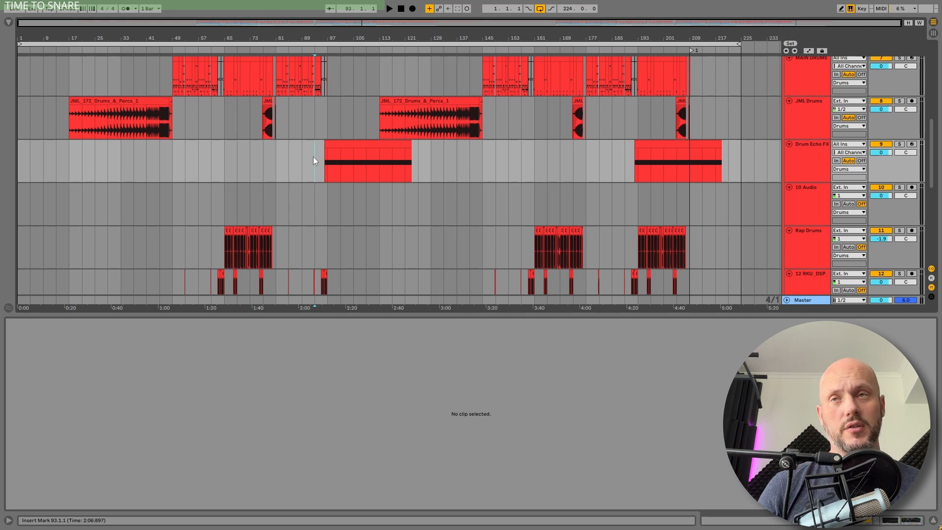
pyautogui.press('super+alt+l')
pyautogui.click(301, 148)
pyautogui.press('space')
pyautogui.scroll(5, 697, 187)
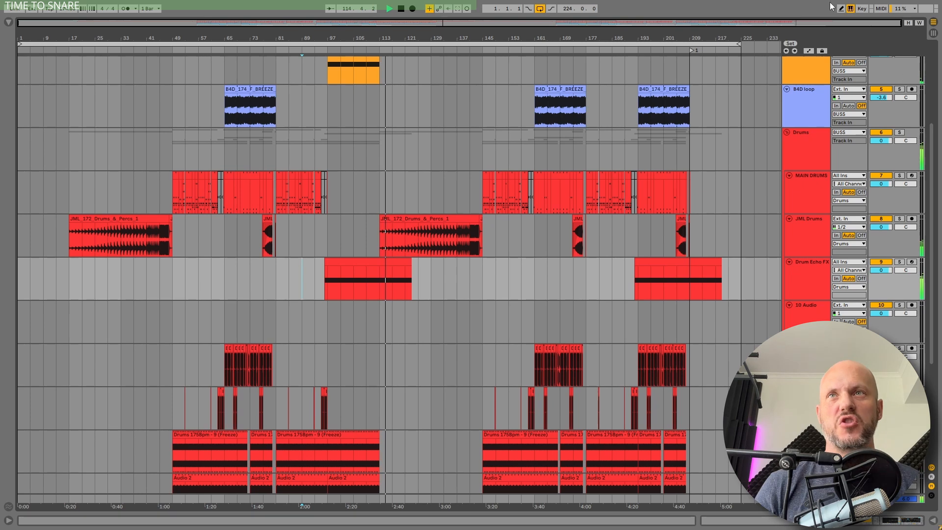
pyautogui.click(401, 9)
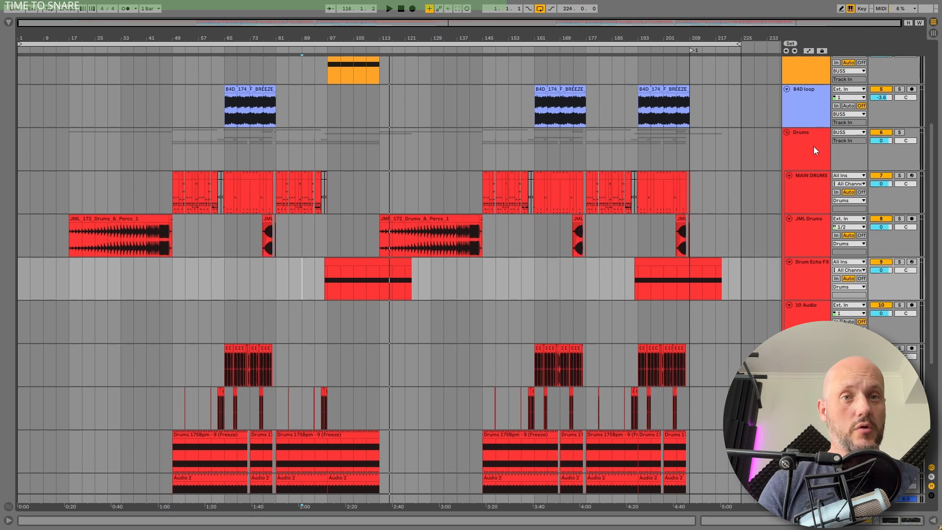
# - Solo the Vocal Sampler track and play its clip from bar 97
pyautogui.scroll(5, 813, 147)
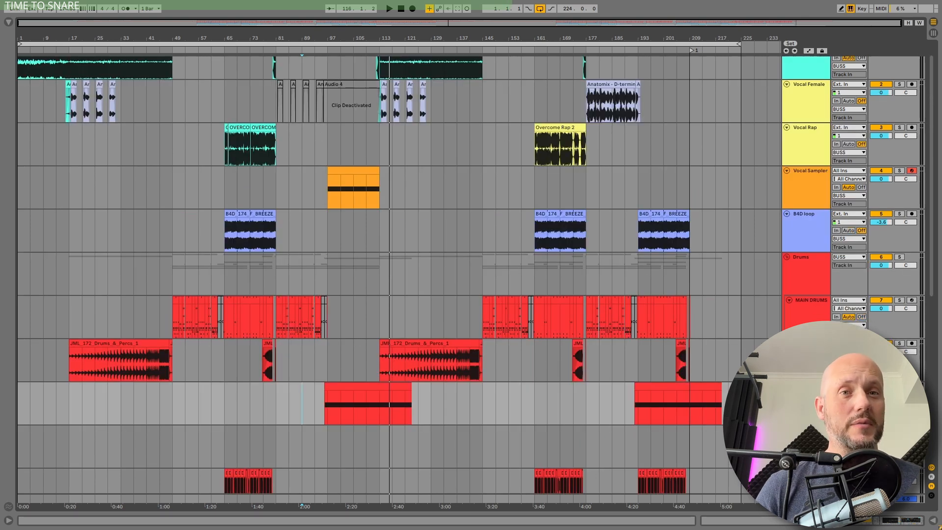
pyautogui.scroll(1, 878, 210)
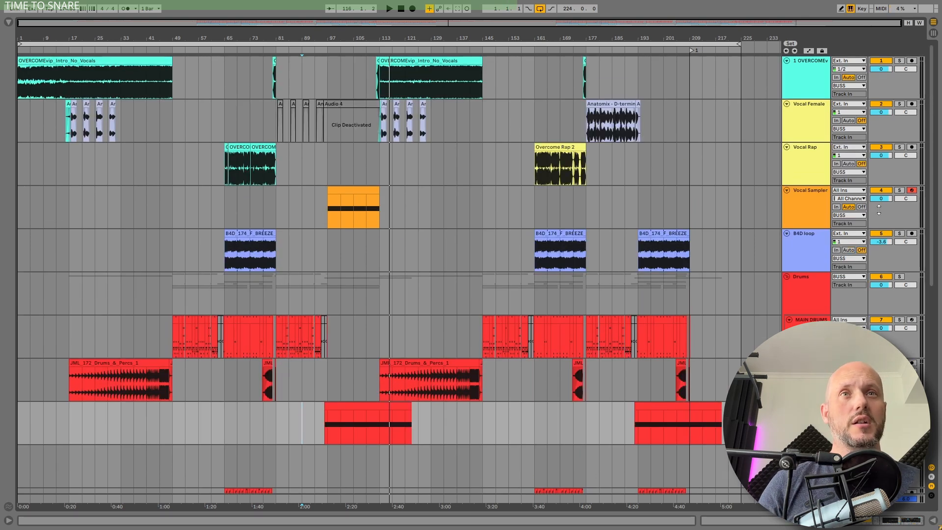
pyautogui.click(899, 191)
pyautogui.click(363, 190)
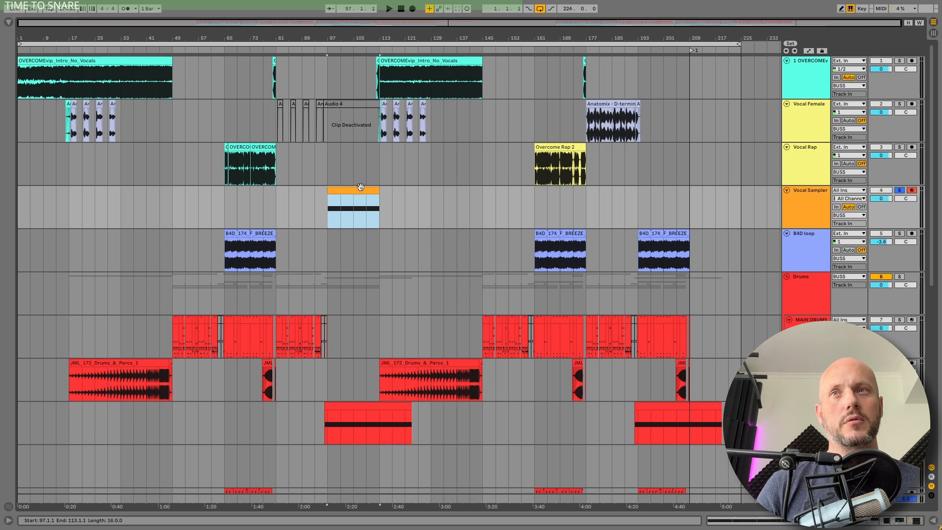
pyautogui.press('space')
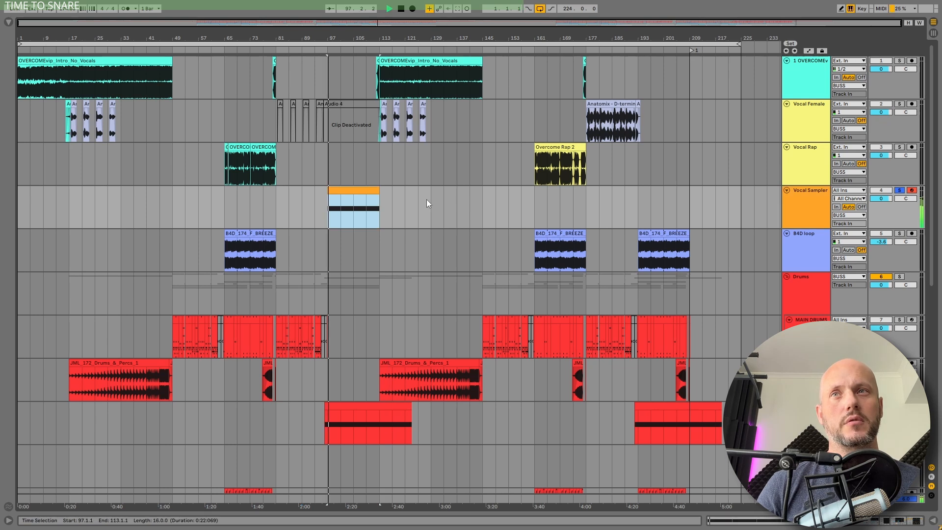
# - Turn off the Vocal Sampler solo and display its clip's MIDI Ctrl pitch bend envelope
pyautogui.doubleClick(348, 189)
pyautogui.click(900, 191)
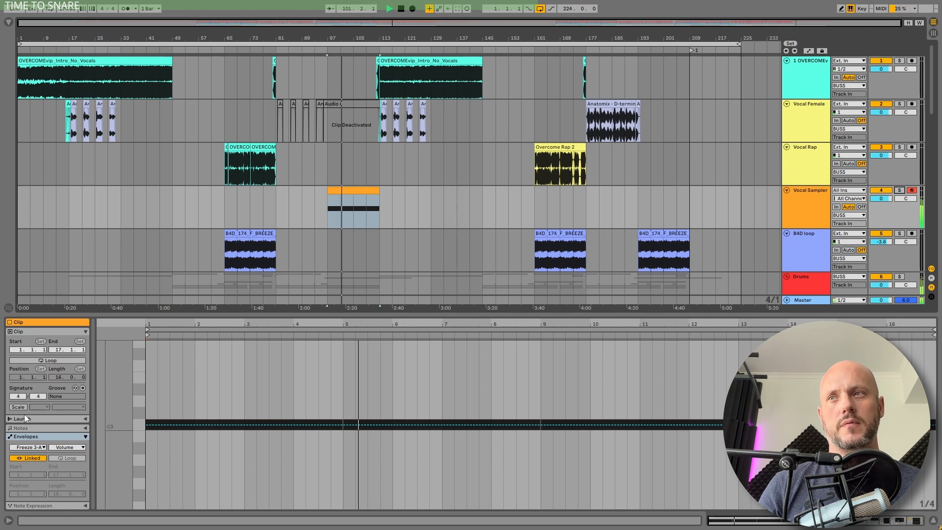
pyautogui.click(28, 447)
pyautogui.click(29, 448)
pyautogui.click(29, 448)
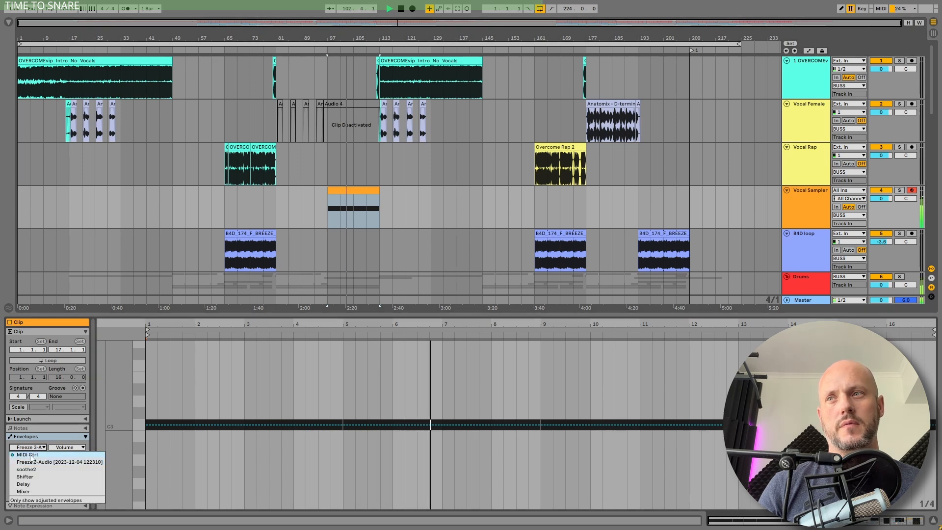
pyautogui.click(28, 454)
# - Solo the Vocal Sampler track briefly, return to the full mix and hide the clip view
pyautogui.click(899, 191)
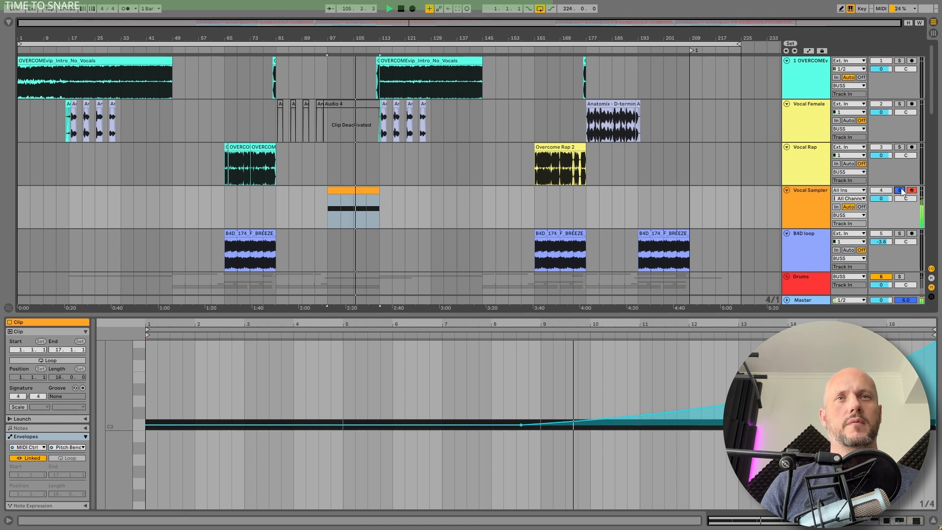
pyautogui.click(900, 191)
pyautogui.click(933, 520)
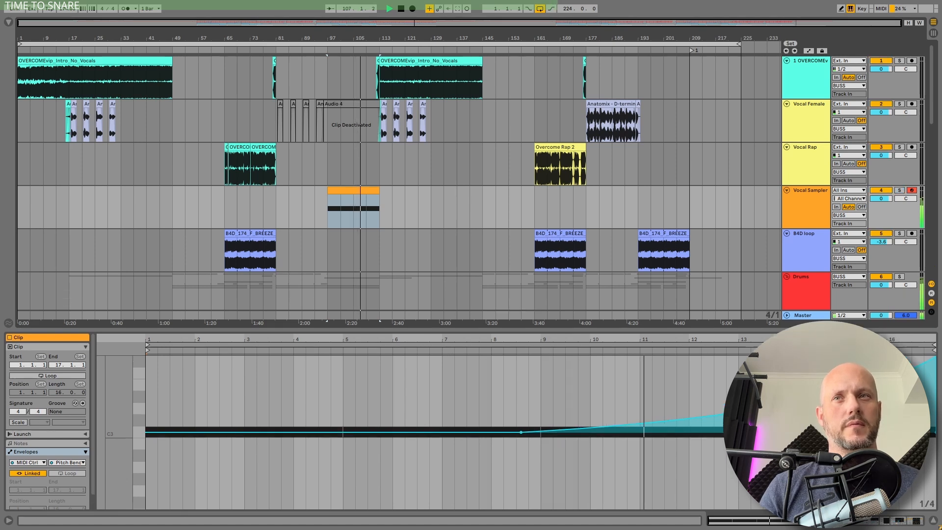
# - Solo the Vocal Sampler track again and select it in the arrangement
pyautogui.click(899, 191)
pyautogui.scroll(-5, 775, 217)
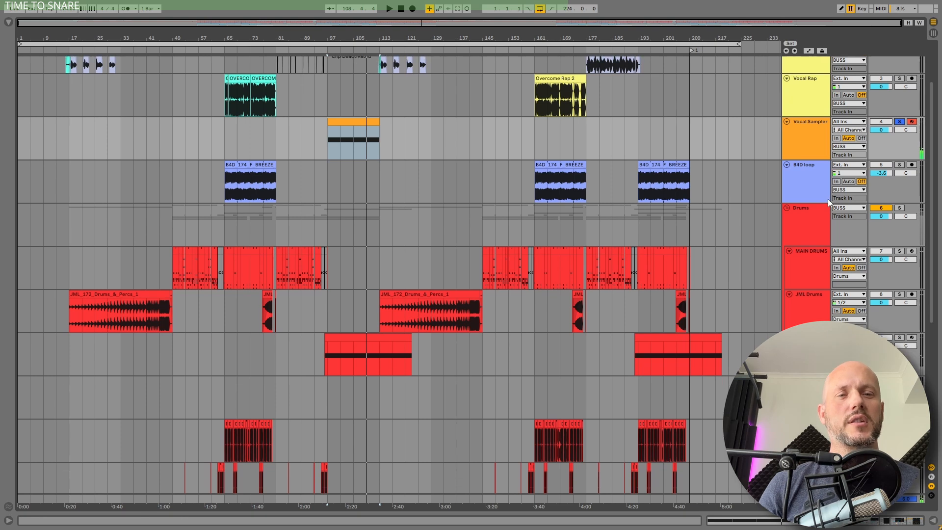
pyautogui.scroll(-2, 823, 199)
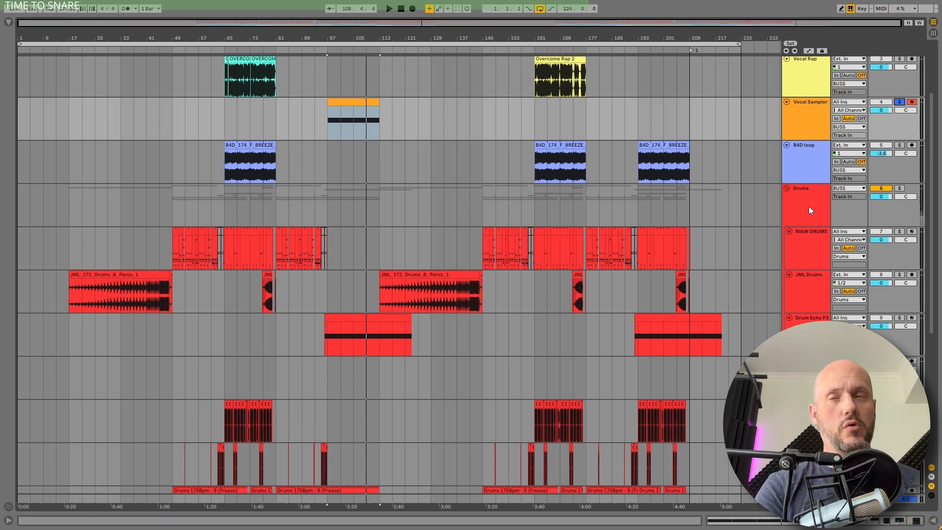
pyautogui.click(806, 104)
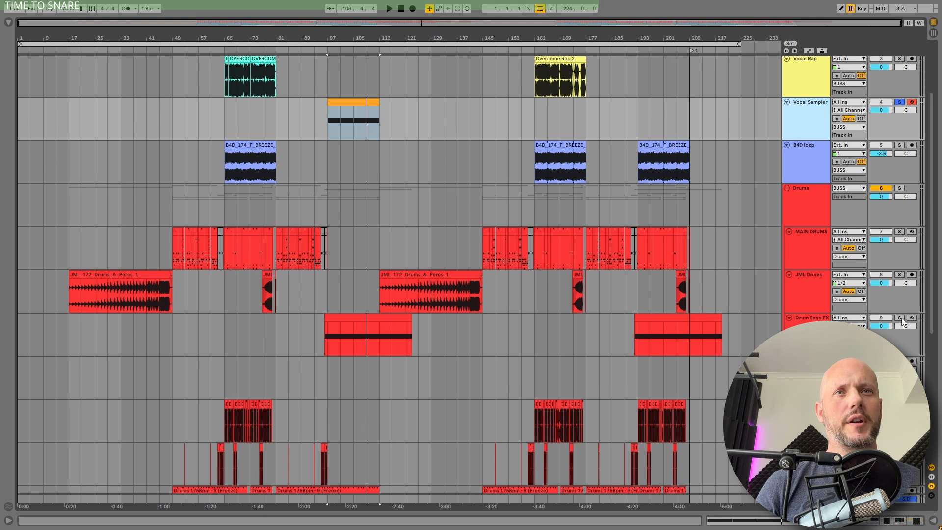
# - Play the soloed Drums group from bar 109 and stop playback
pyautogui.click(362, 334)
pyautogui.press('space')
pyautogui.scroll(-3, 378, 328)
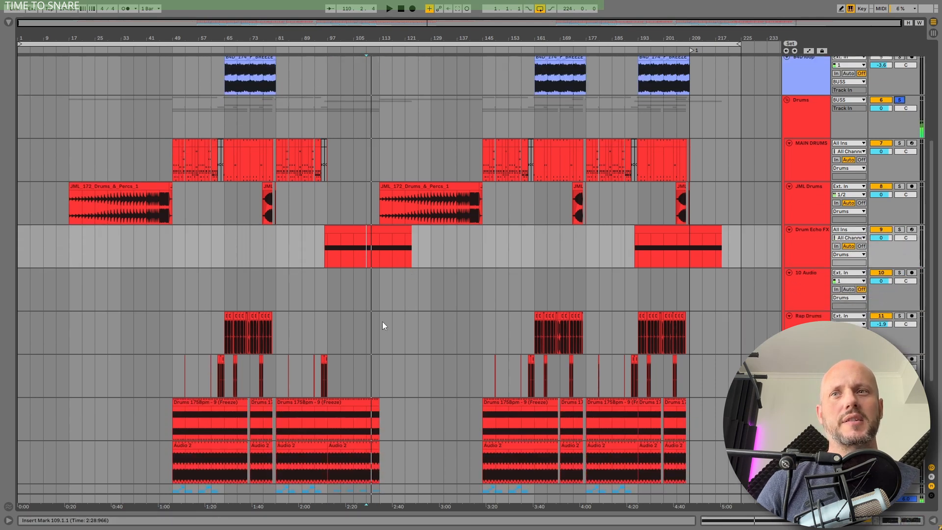
pyautogui.press('space')
# - Display the Drums group's effect chain and play the soloed group from bar 97
pyautogui.click(327, 413)
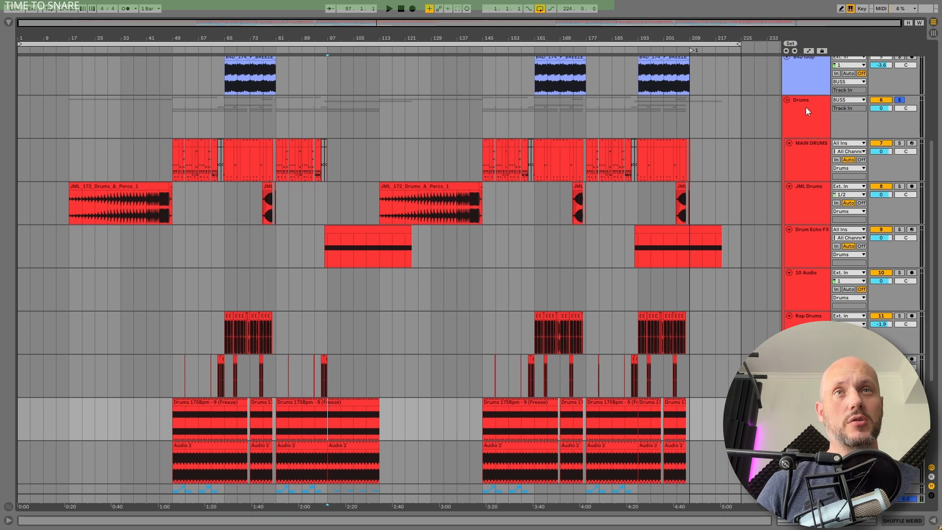
pyautogui.click(805, 107)
pyautogui.doubleClick(805, 117)
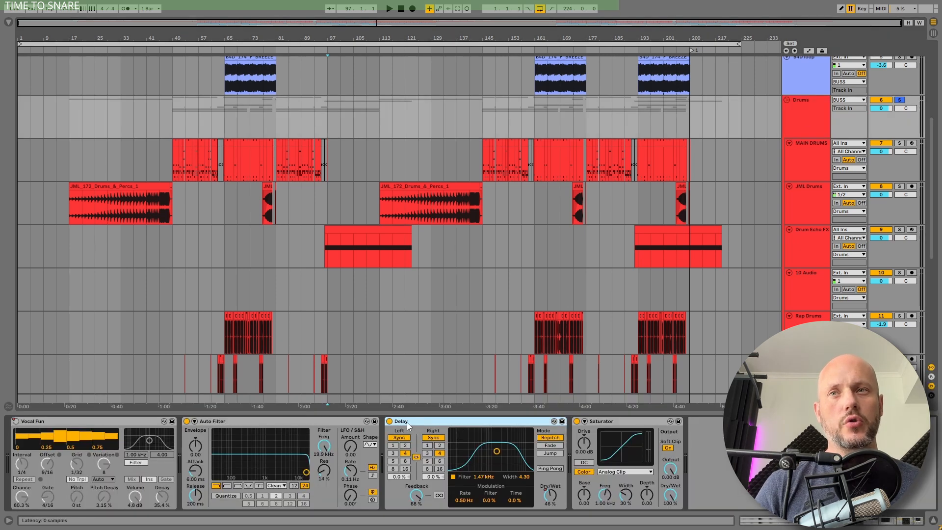
pyautogui.press('space')
# - Solo the SHUFFLE WEIRD and SHUFFLE tracks in turn during playback, return to SHUFFLE WEIRD and stop
pyautogui.scroll(-3, 472, 282)
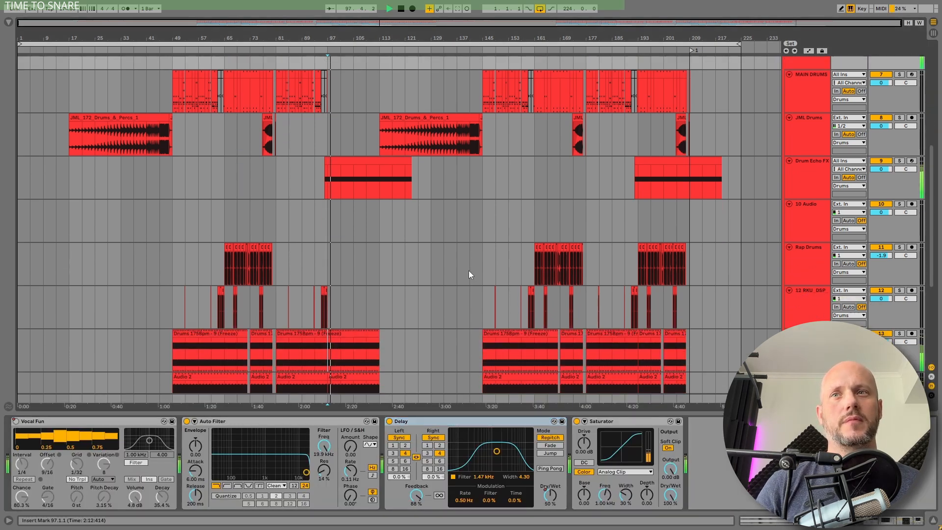
pyautogui.scroll(-4, 469, 272)
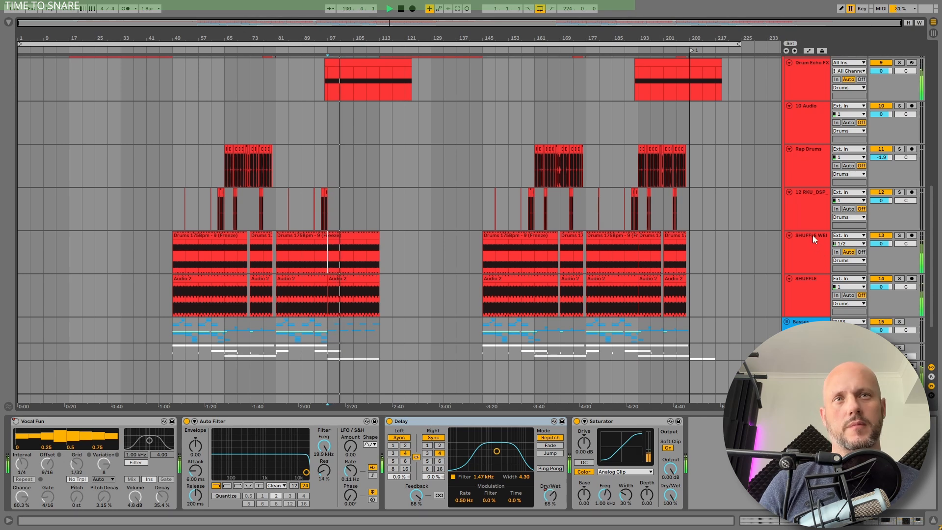
pyautogui.scroll(2, 820, 229)
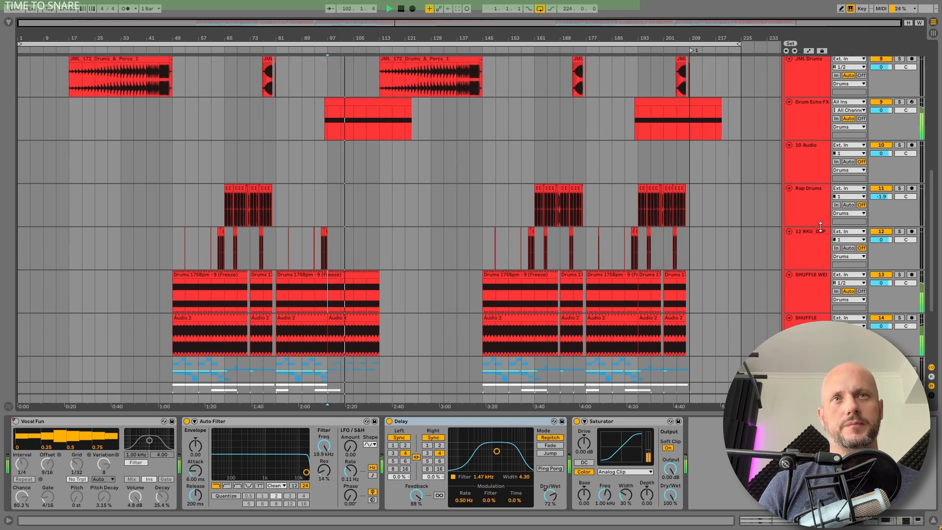
pyautogui.scroll(6, 820, 226)
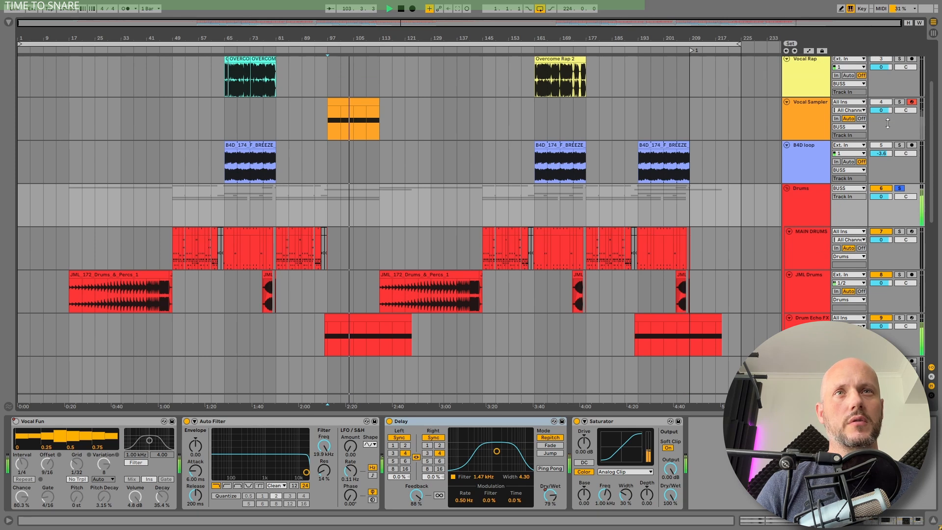
pyautogui.click(899, 102)
pyautogui.scroll(-6, 824, 304)
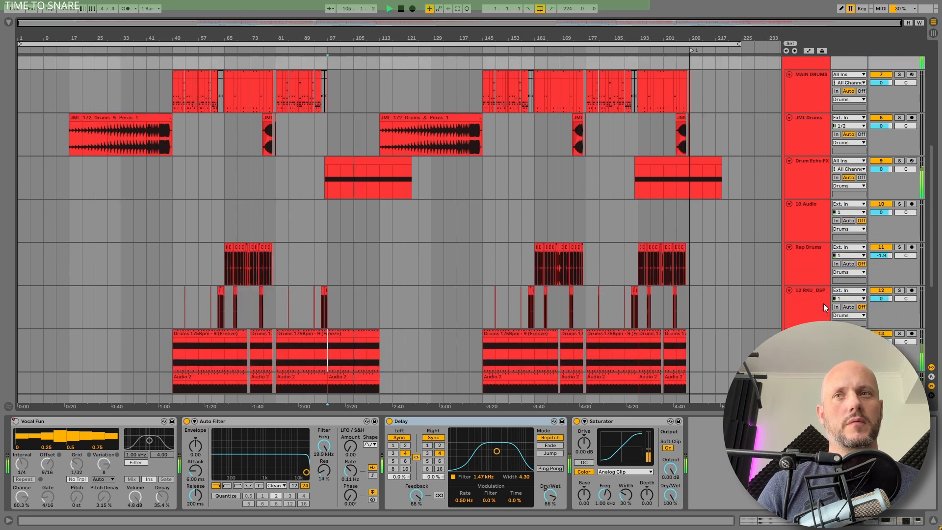
pyautogui.scroll(-2, 824, 304)
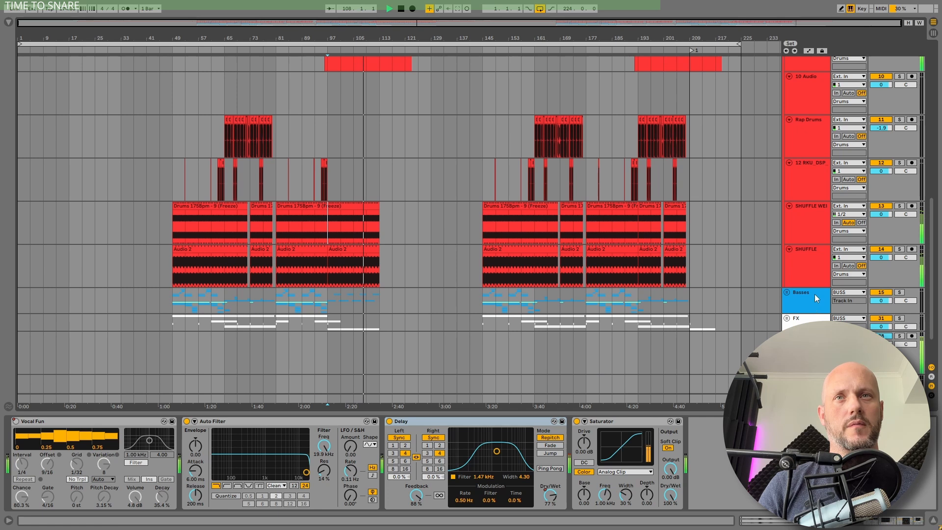
pyautogui.click(899, 206)
pyautogui.click(899, 250)
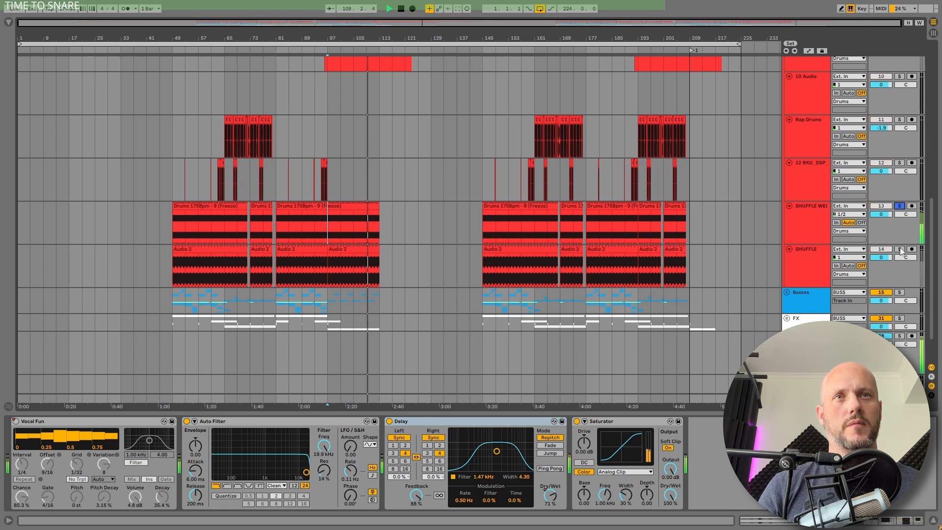
pyautogui.click(900, 206)
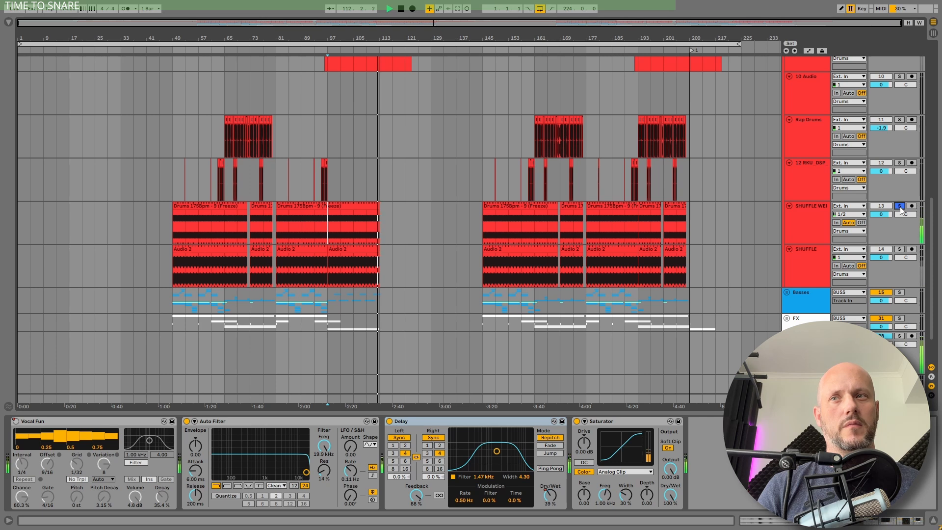
pyautogui.press('space')
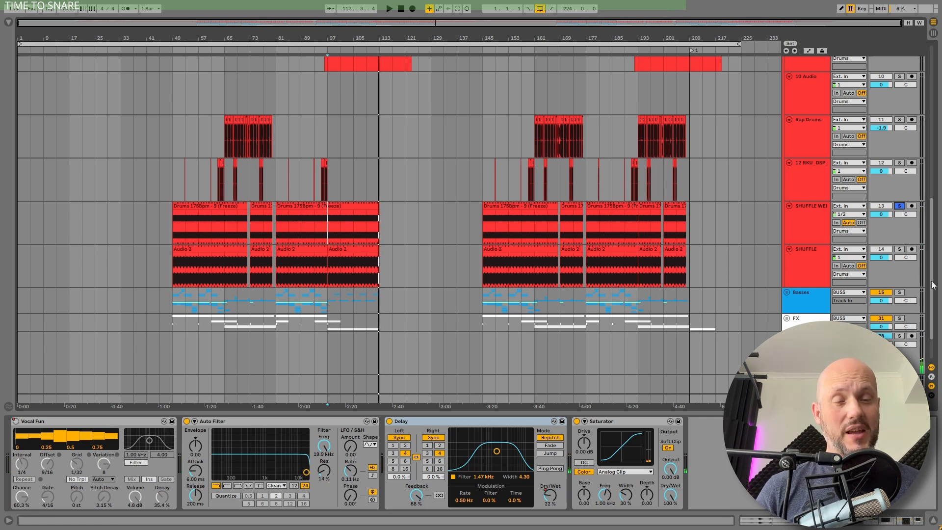
# - Solo the Basses group and the FX group one after the other, playing each from bar 97
pyautogui.click(900, 293)
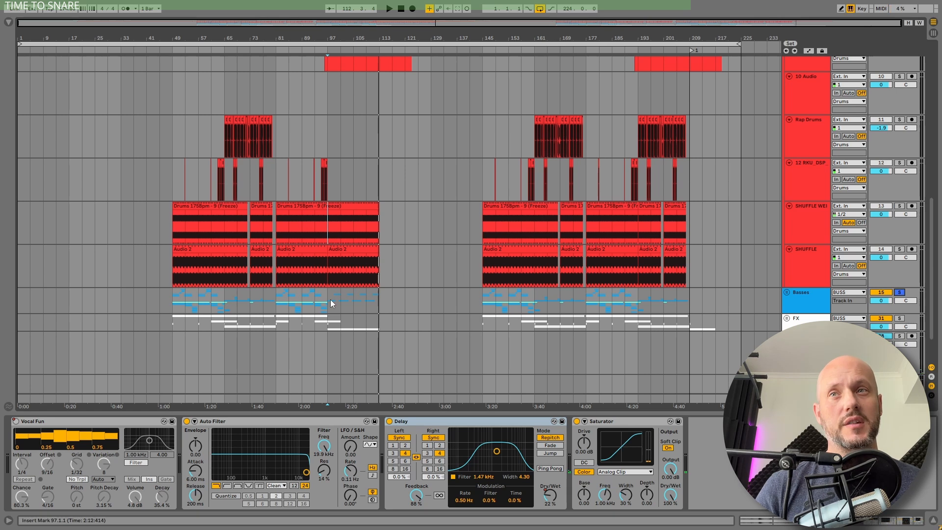
pyautogui.click(329, 299)
pyautogui.press('space')
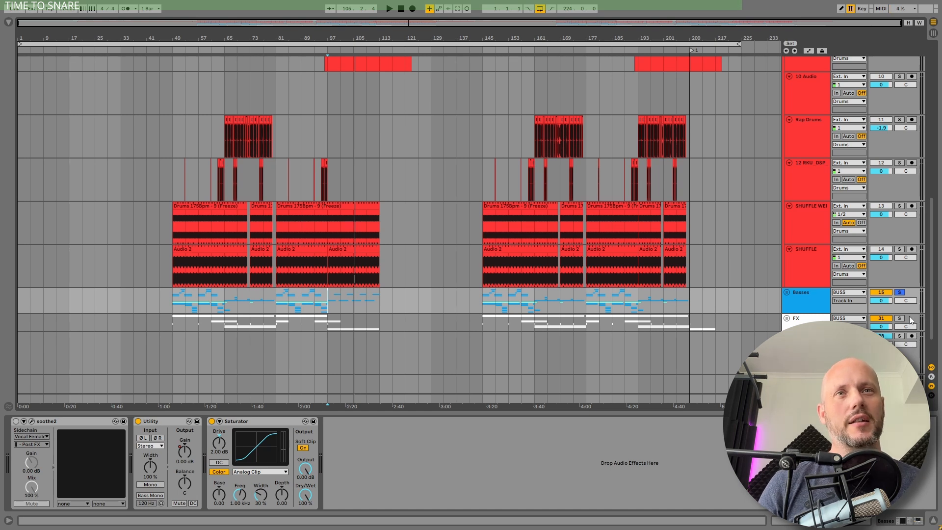
pyautogui.click(329, 323)
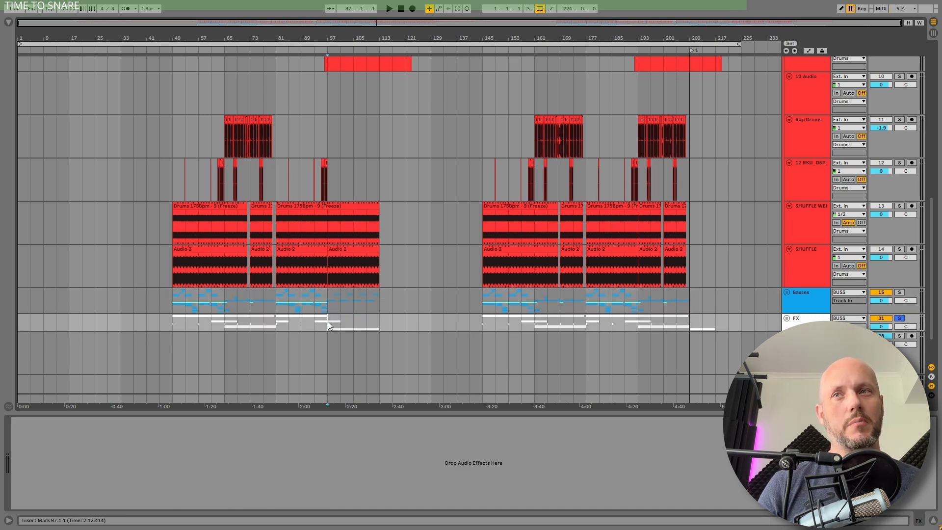
pyautogui.press('space')
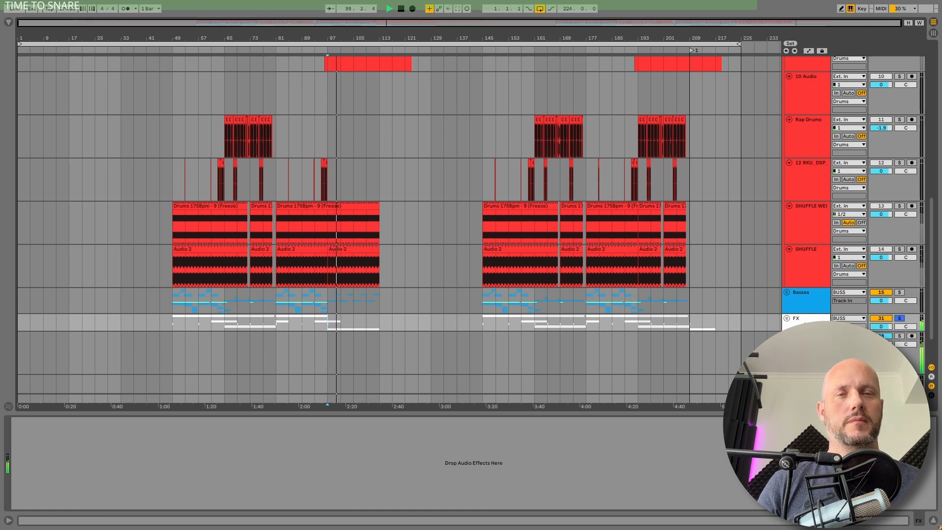
# - Solo the OVERCOME intro track, play its short transition clip from bar 112 into the intro, and stop playback
pyautogui.scroll(15, 808, 264)
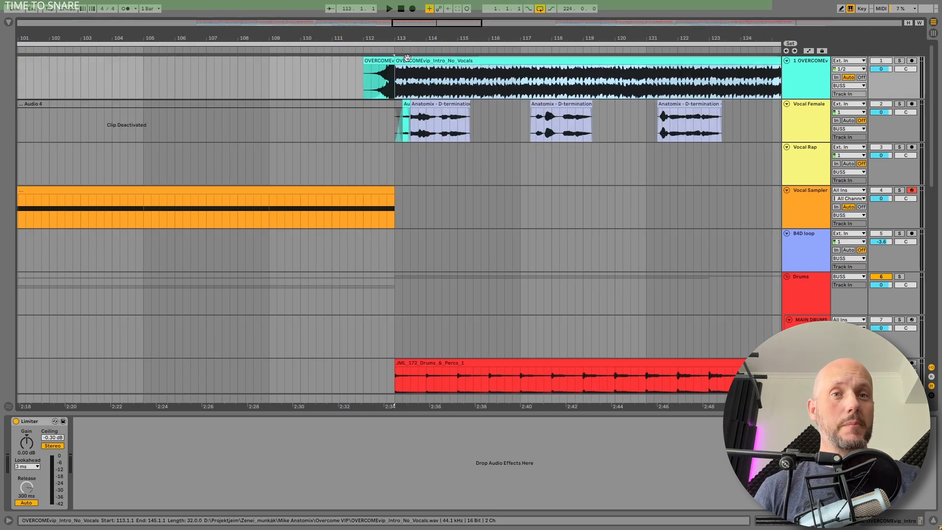
pyautogui.click(381, 57)
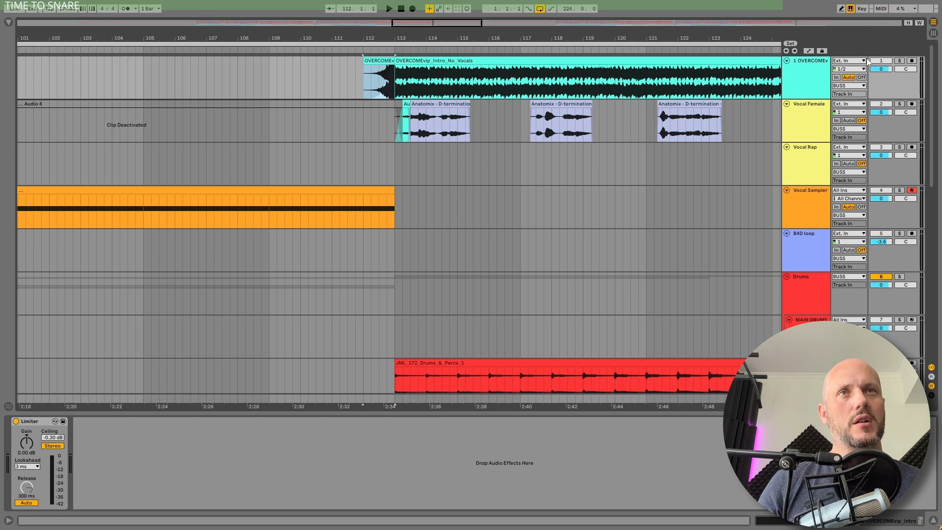
pyautogui.click(900, 60)
pyautogui.click(410, 87)
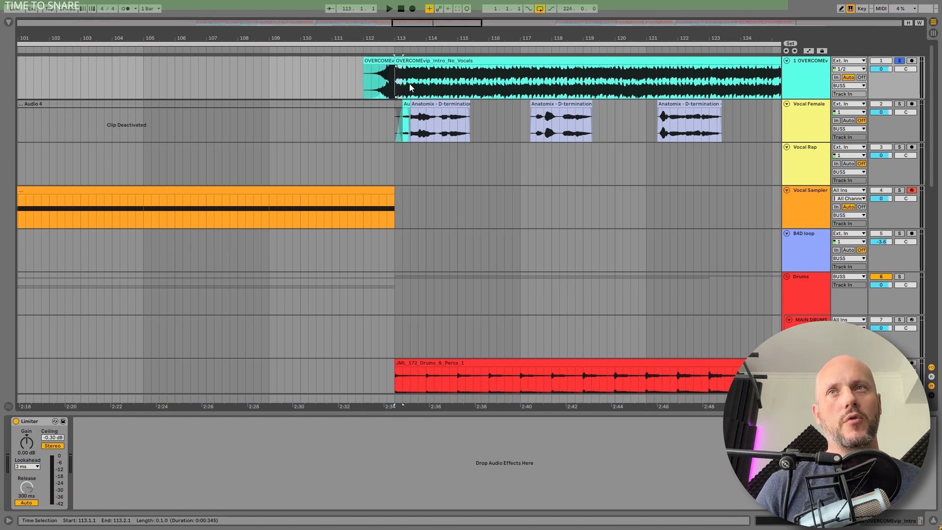
pyautogui.click(378, 61)
pyautogui.press('space')
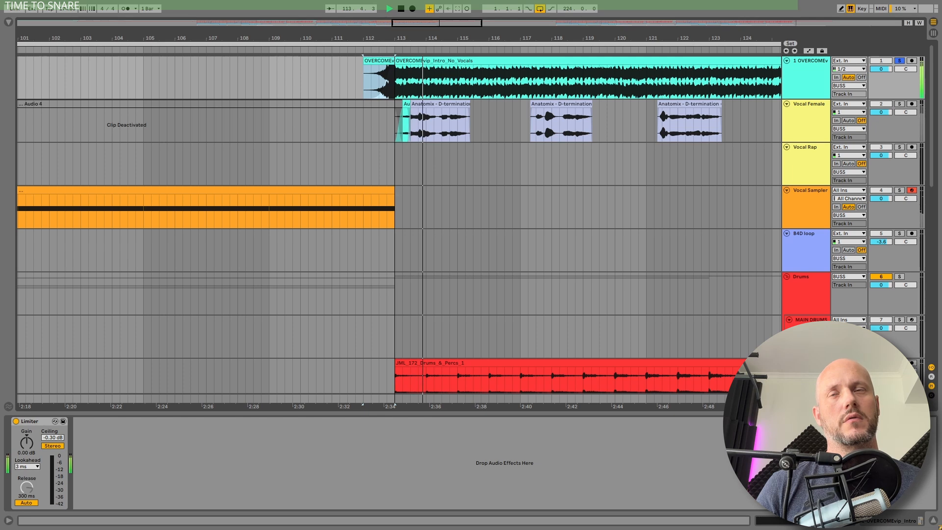
pyautogui.moveTo(402, 43); pyautogui.dragTo(402, 37)
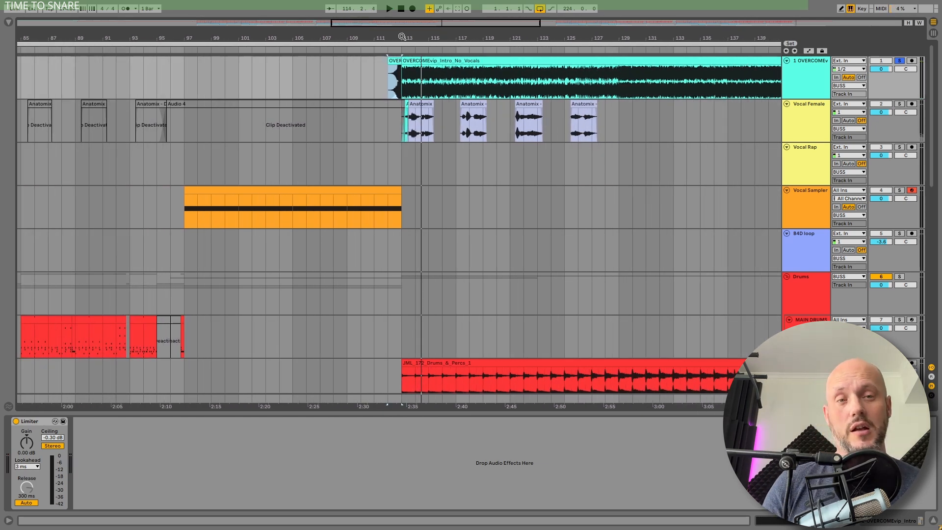
pyautogui.press('space')
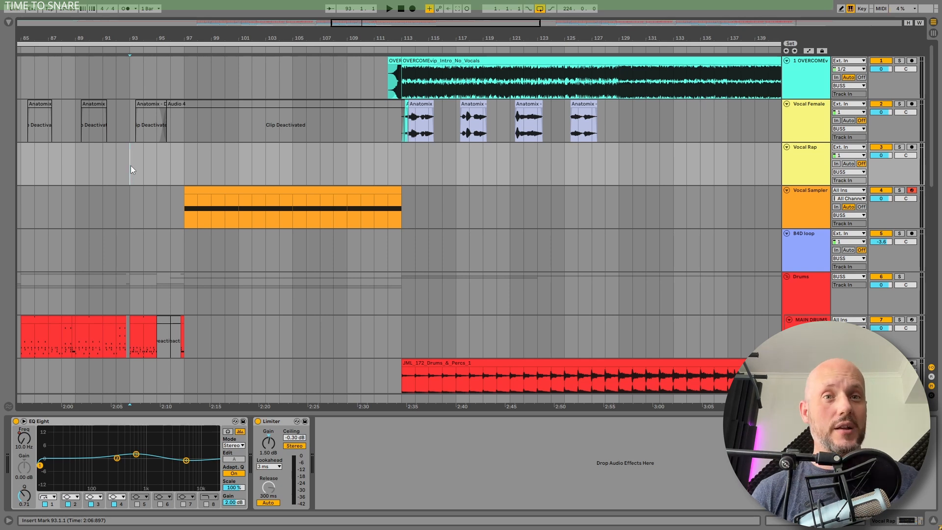
# - Play the full mix from bar 93 through the transition section
pyautogui.press('space')
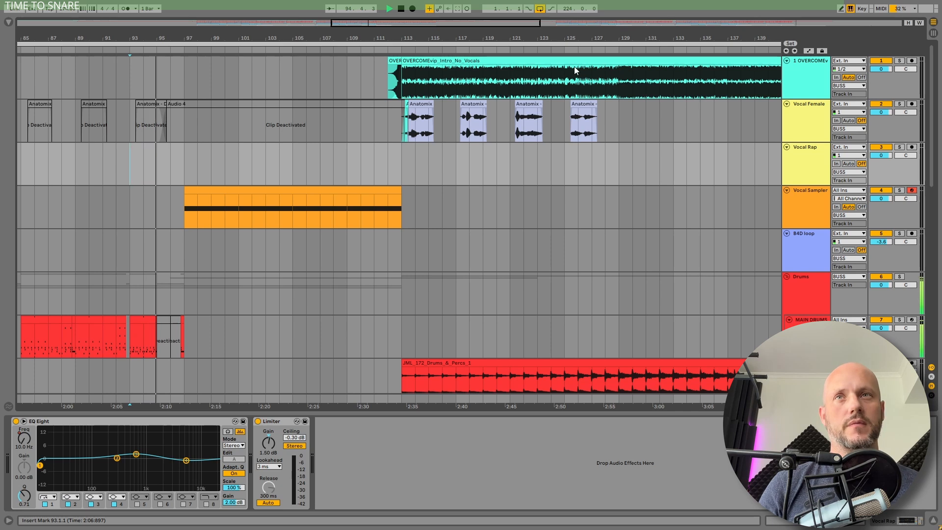
pyautogui.moveTo(527, 37); pyautogui.dragTo(527, 15)
pyautogui.scroll(-5, 860, 210)
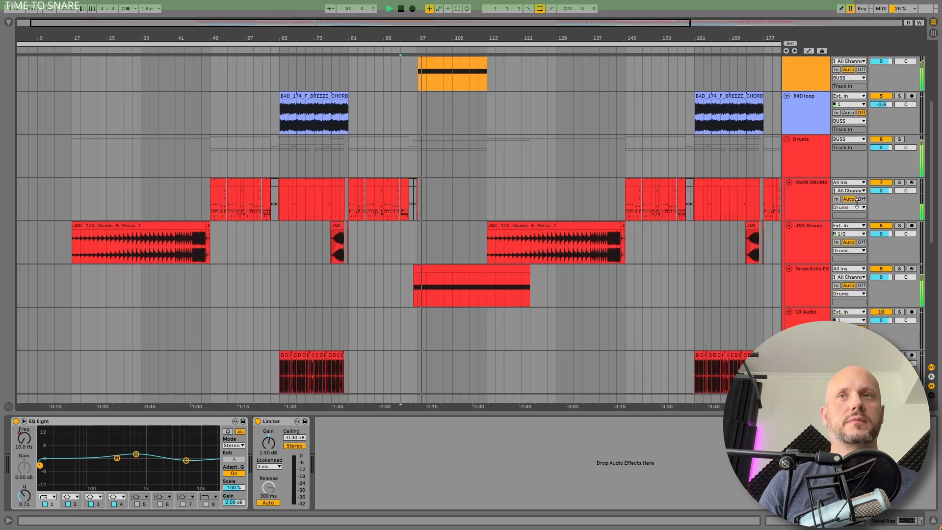
pyautogui.scroll(-3, 858, 206)
pyautogui.scroll(-10, 858, 206)
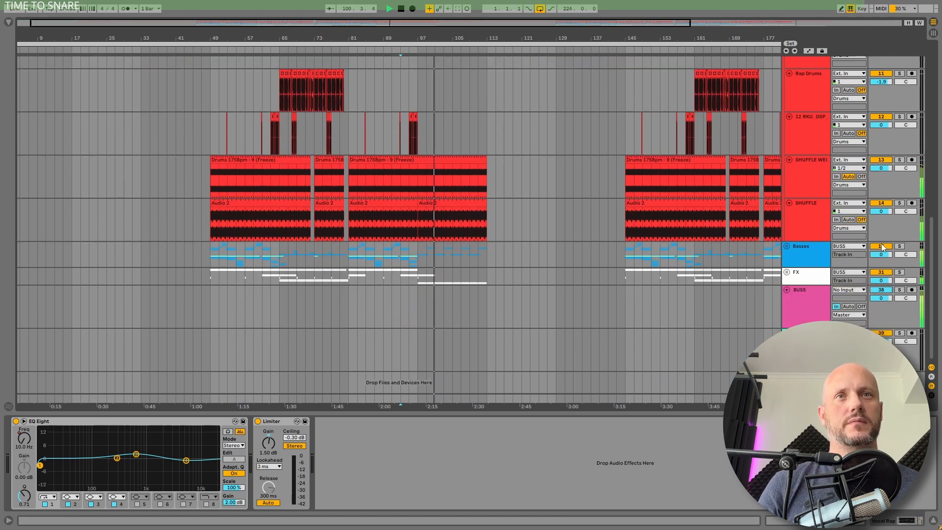
# - Switch the Basses, FX and Drums groups off in turn to compare the mix during playback
pyautogui.click(881, 246)
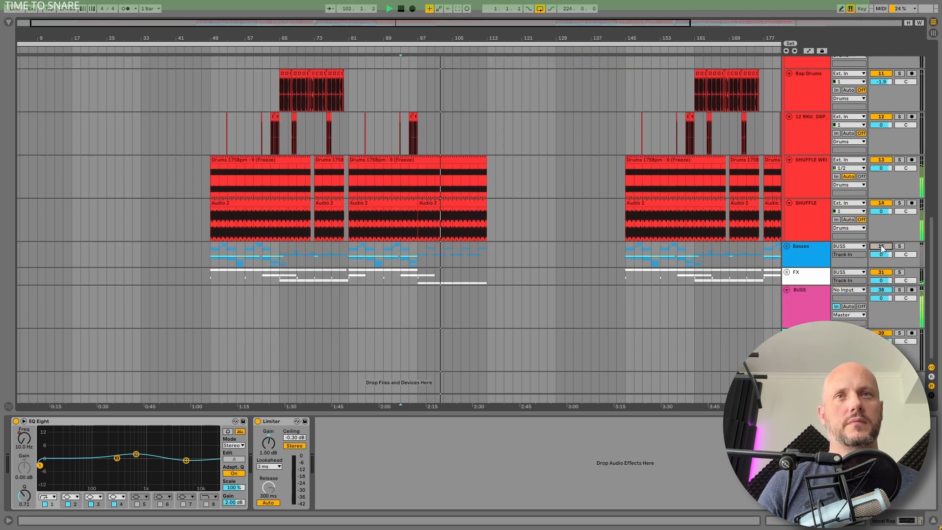
pyautogui.click(881, 246)
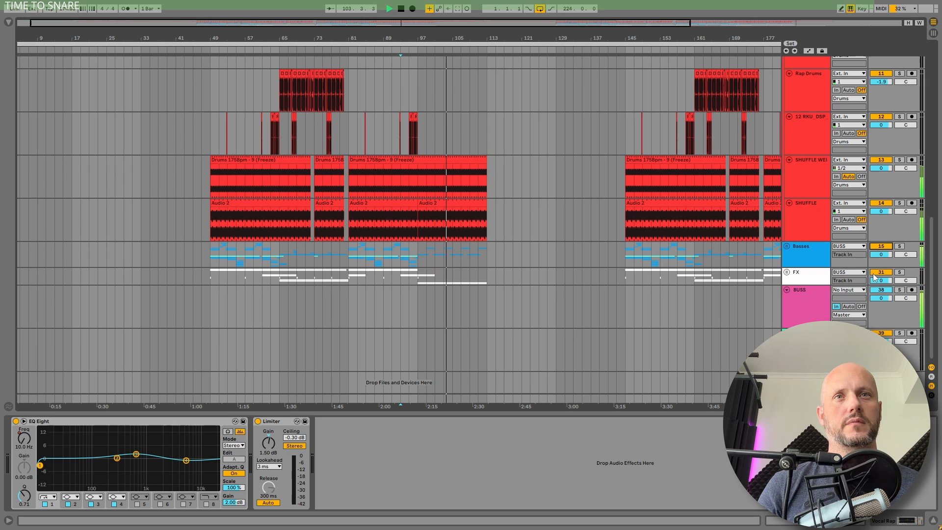
pyautogui.click(874, 273)
pyautogui.scroll(10, 799, 295)
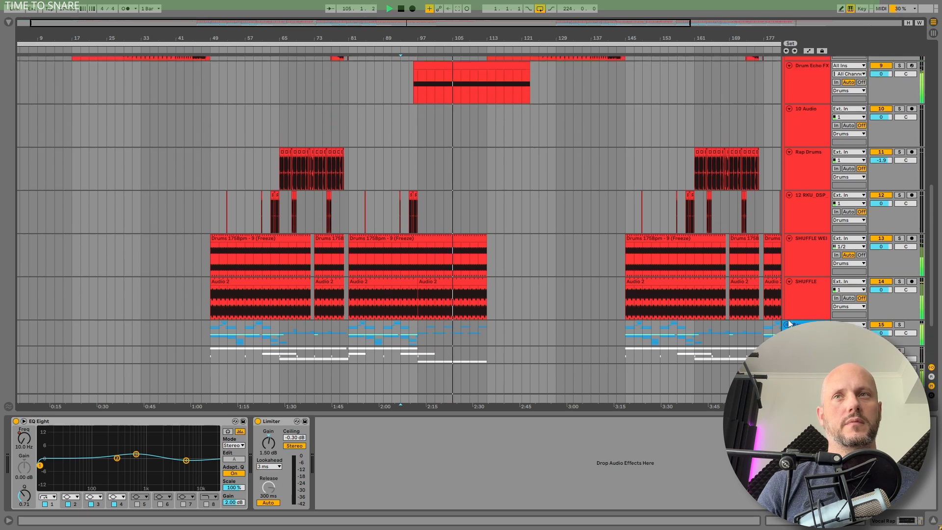
pyautogui.click(884, 152)
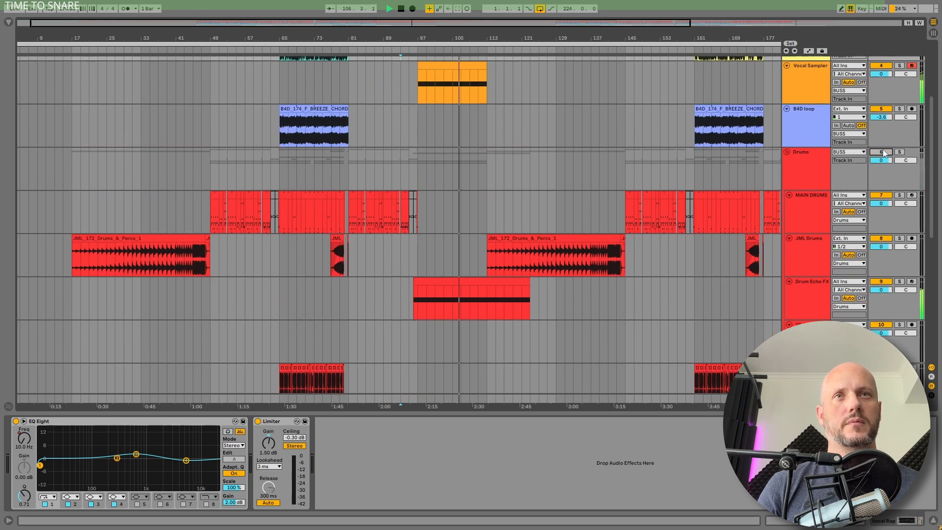
pyautogui.click(883, 153)
# - Mute the Vocal Sampler track during playback and display its device chain
pyautogui.scroll(2, 888, 147)
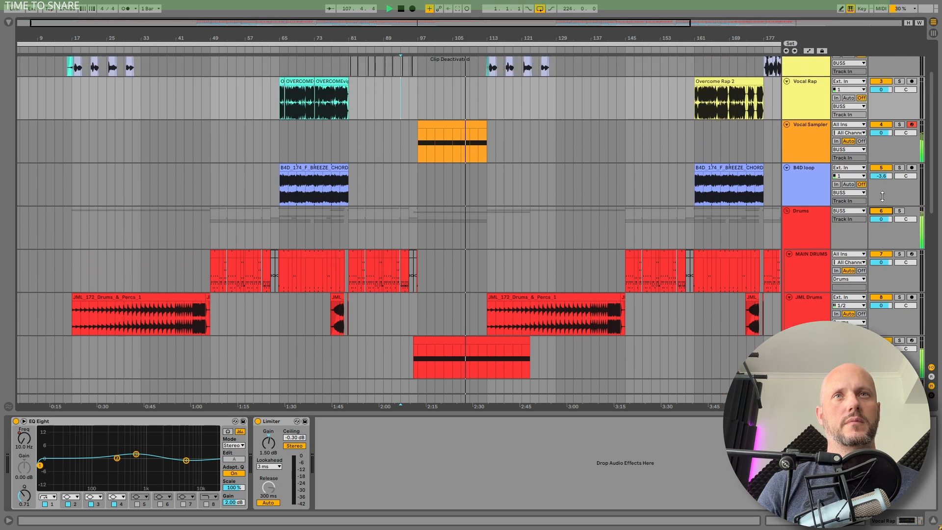
pyautogui.click(882, 124)
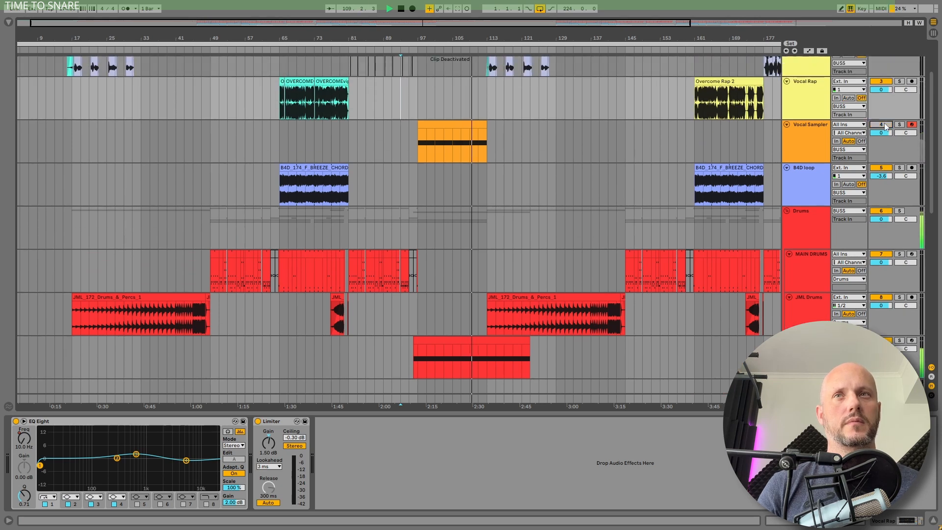
pyautogui.click(816, 132)
pyautogui.scroll(3, 815, 135)
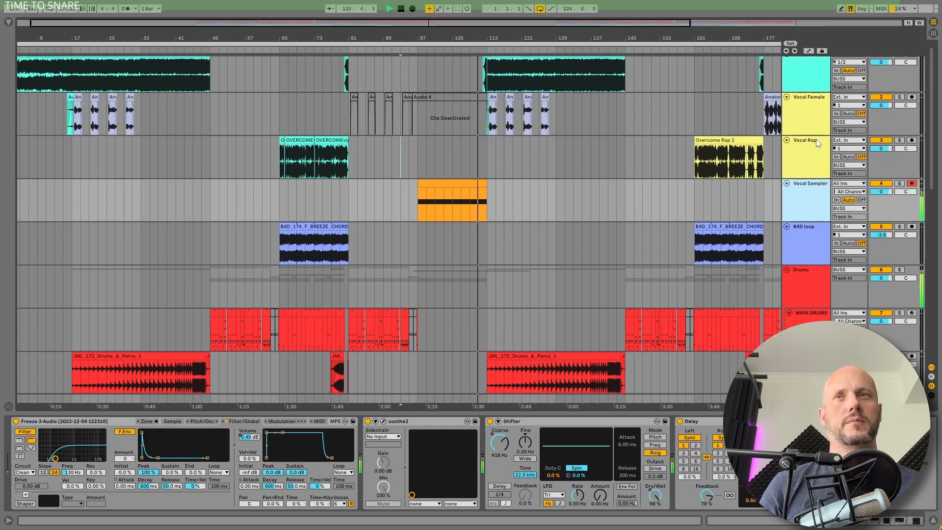